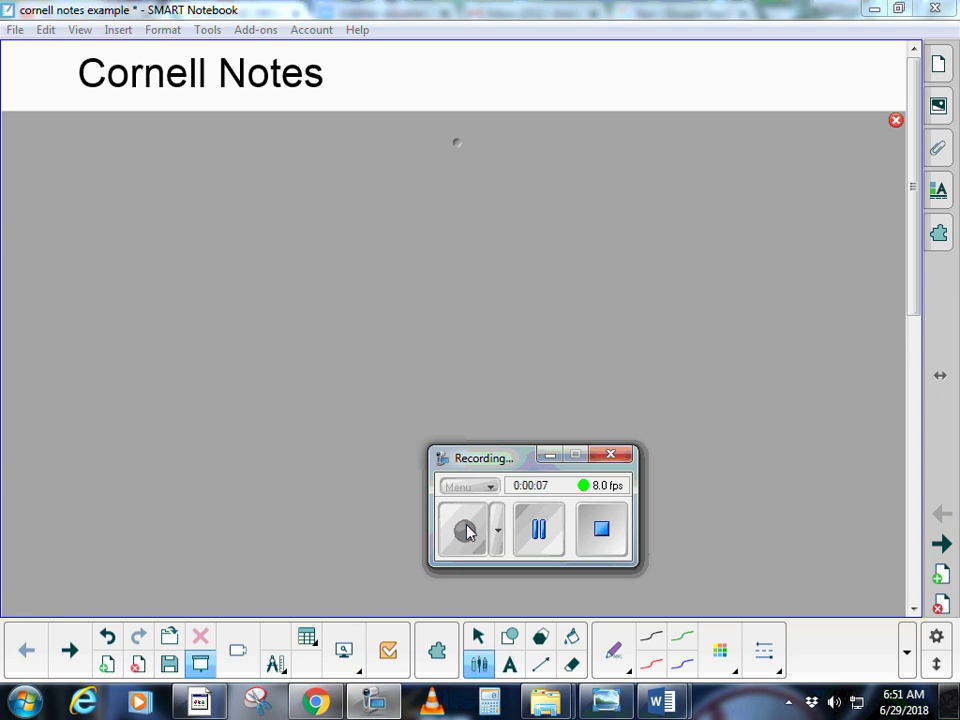
Switch to Chrome, show the 03 GRAPHIC ORGANIZERS folder in Google Drive, and return to the SMART Notebook page
drag(514, 465, 155, 621)
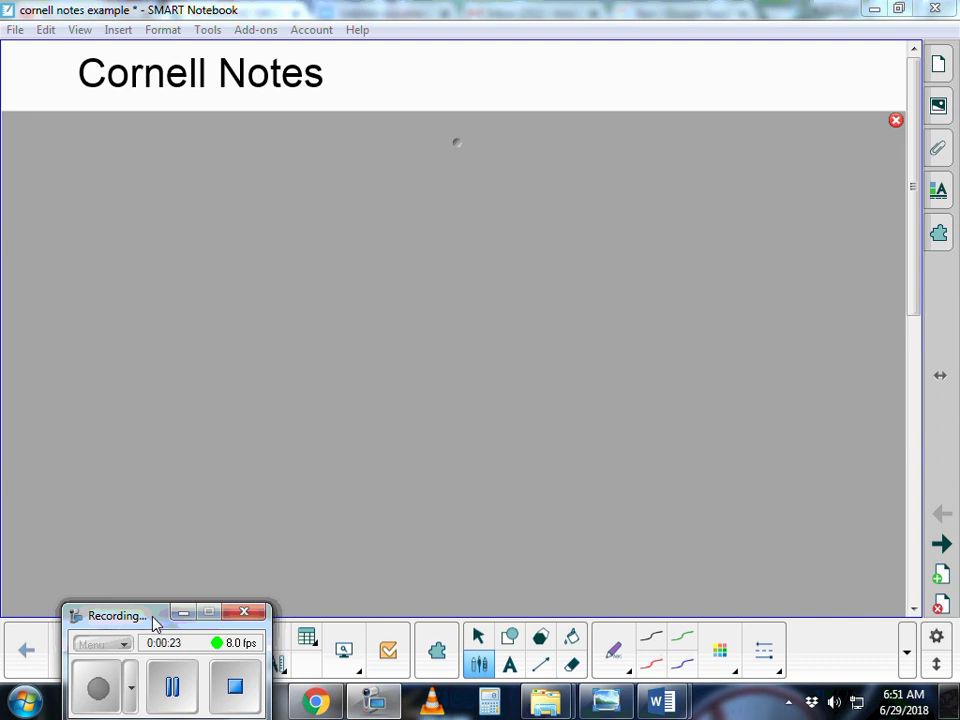
click(315, 702)
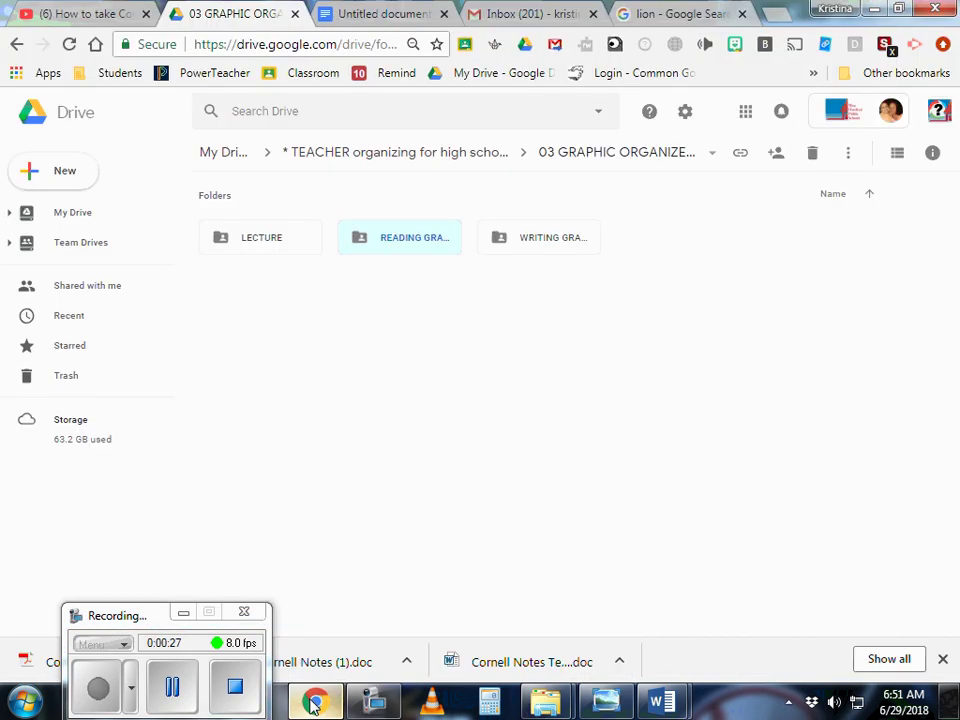
click(17, 46)
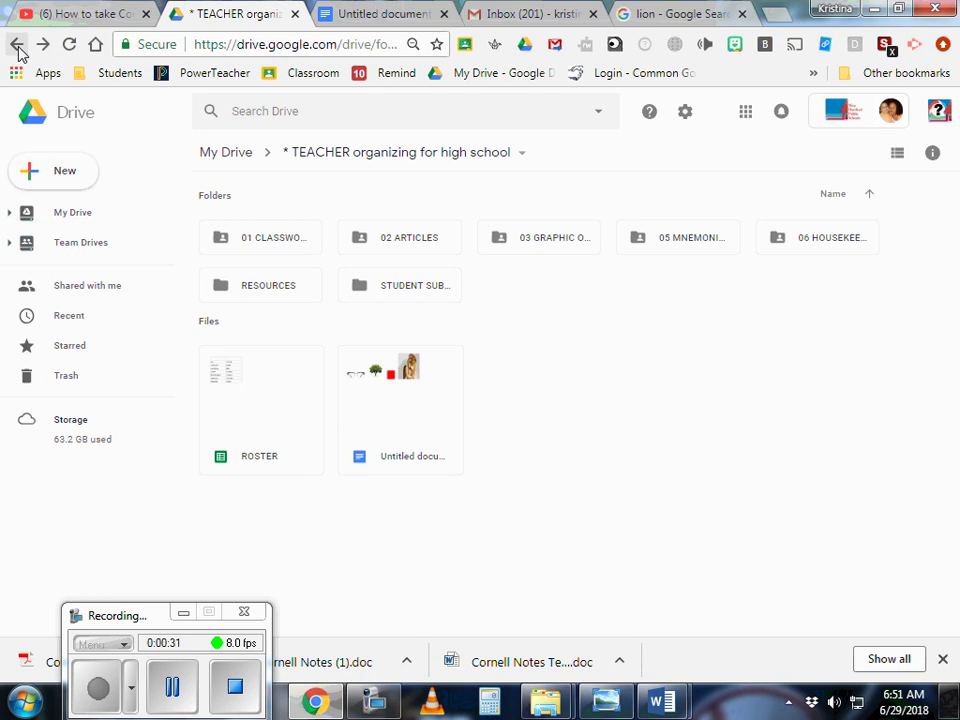
click(538, 243)
double_click(538, 243)
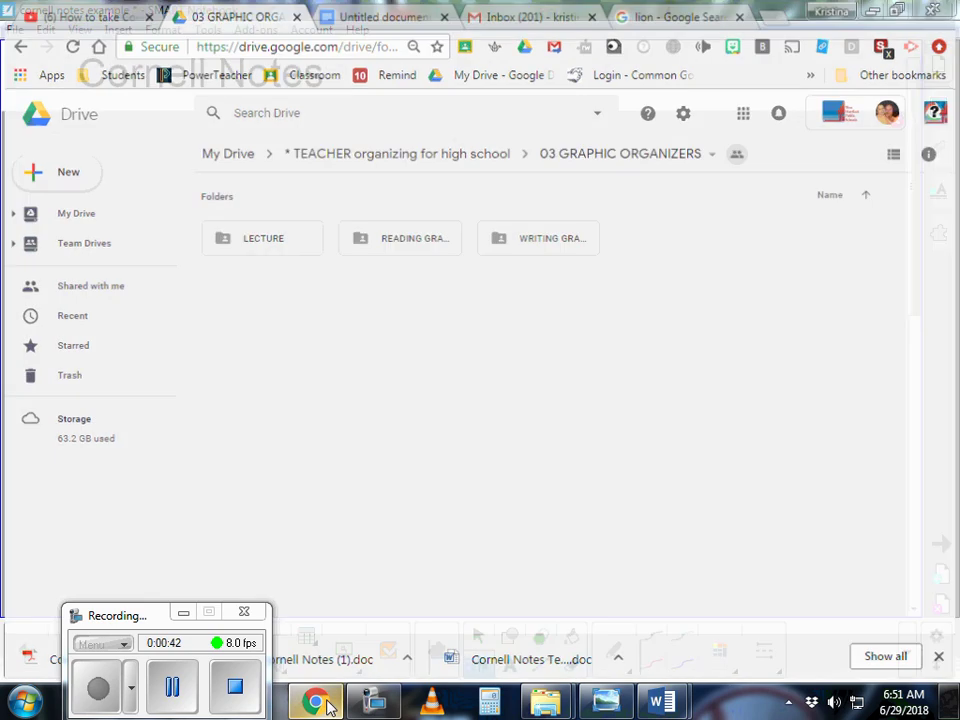
click(322, 702)
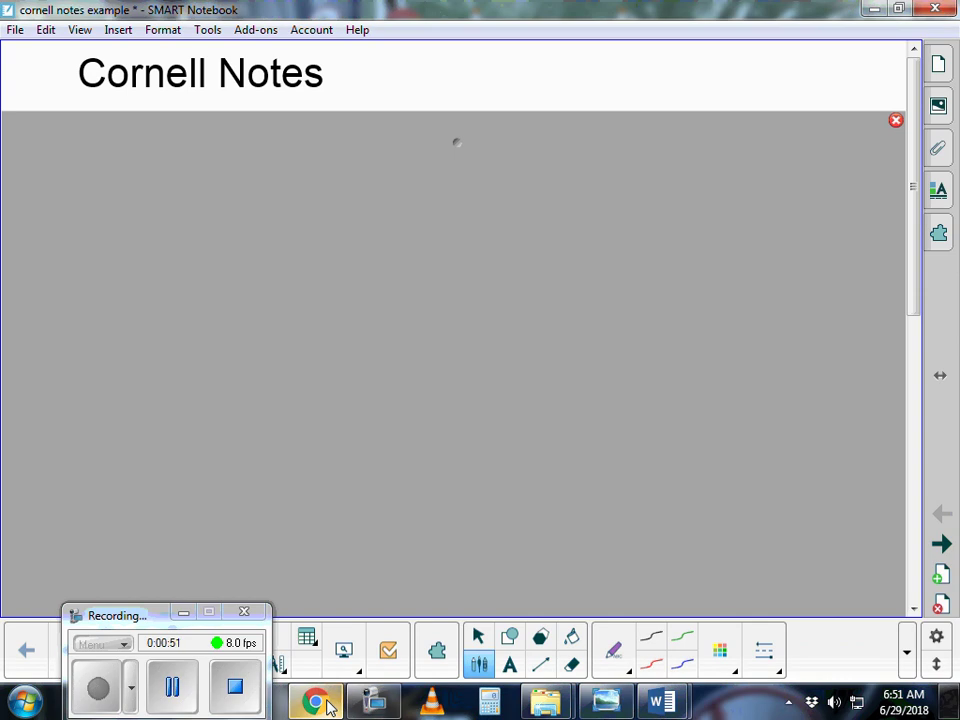
Lower the screen shade to reveal the Name and Date row and highlight both filled-in entries in yellow
drag(456, 142, 456, 201)
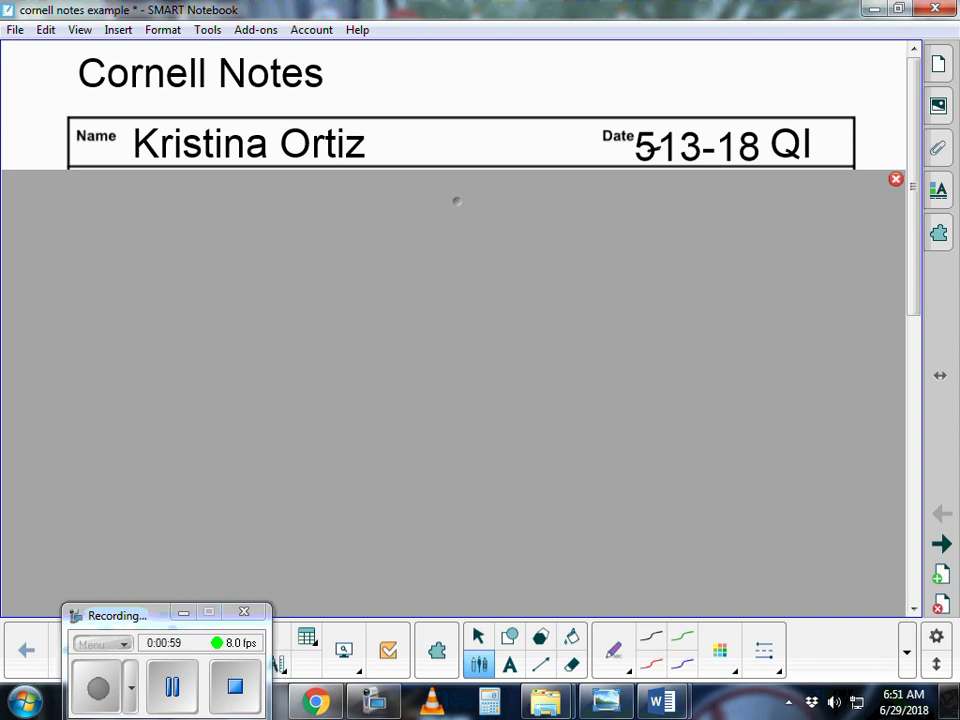
click(610, 676)
click(526, 451)
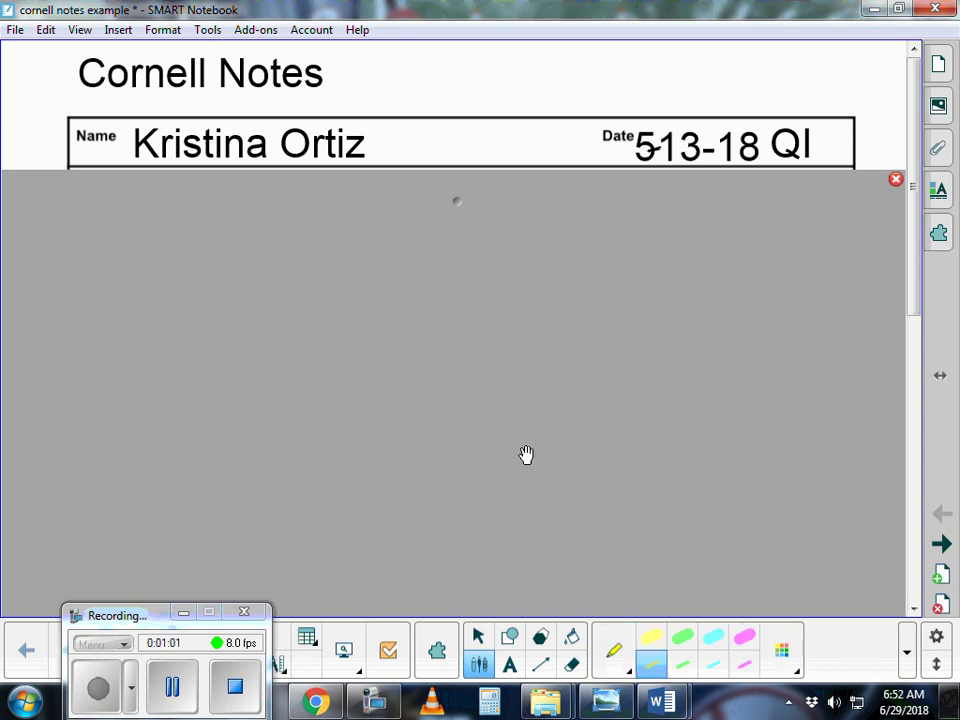
drag(133, 143, 383, 143)
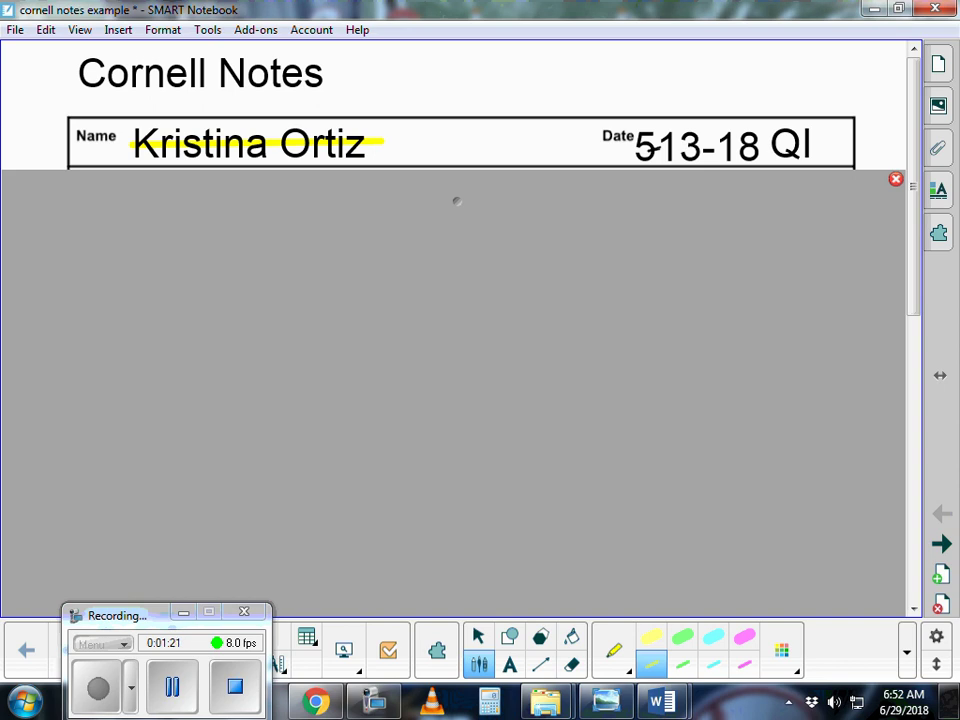
drag(635, 147, 815, 146)
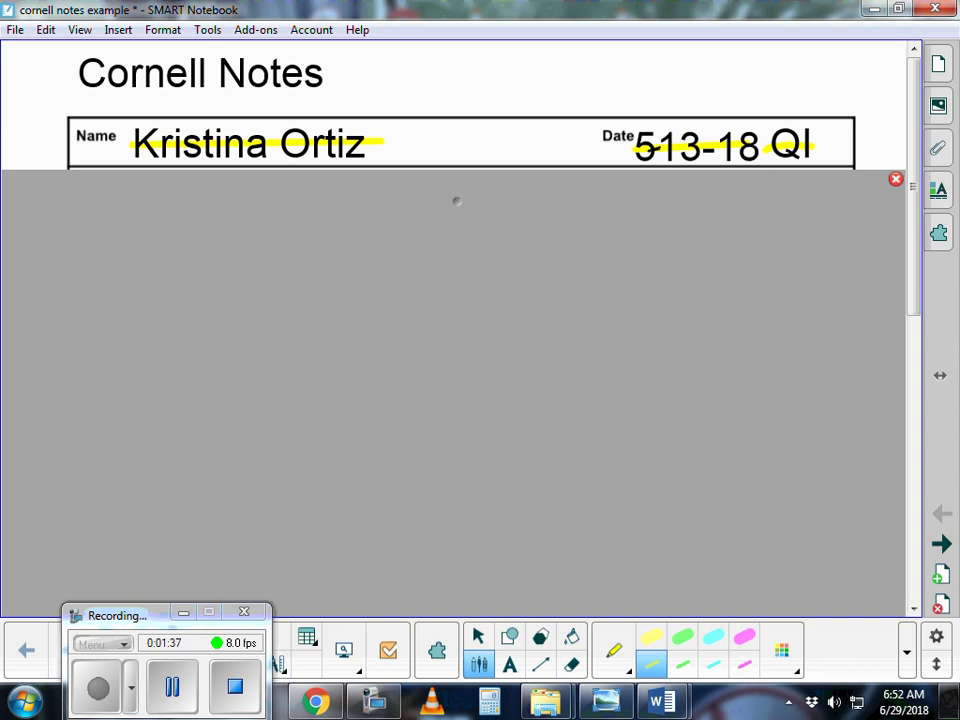
Lower the screen shade to reveal the Cornell Notes description and the Topic, Objective/Purpose and Essential Question row
click(478, 636)
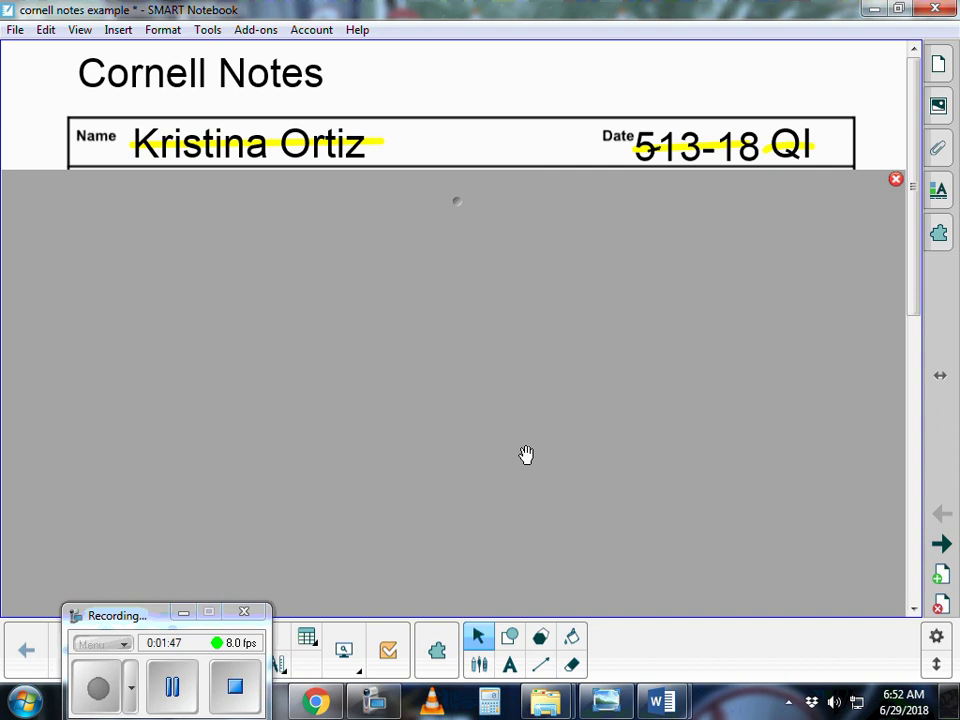
drag(456, 201, 456, 263)
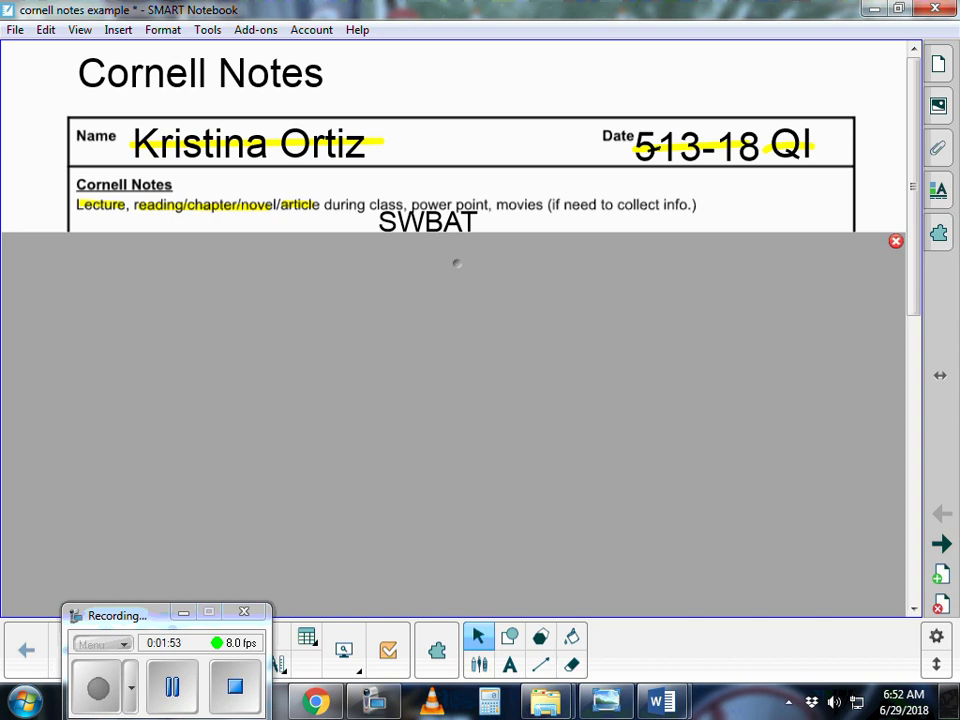
drag(456, 263, 456, 353)
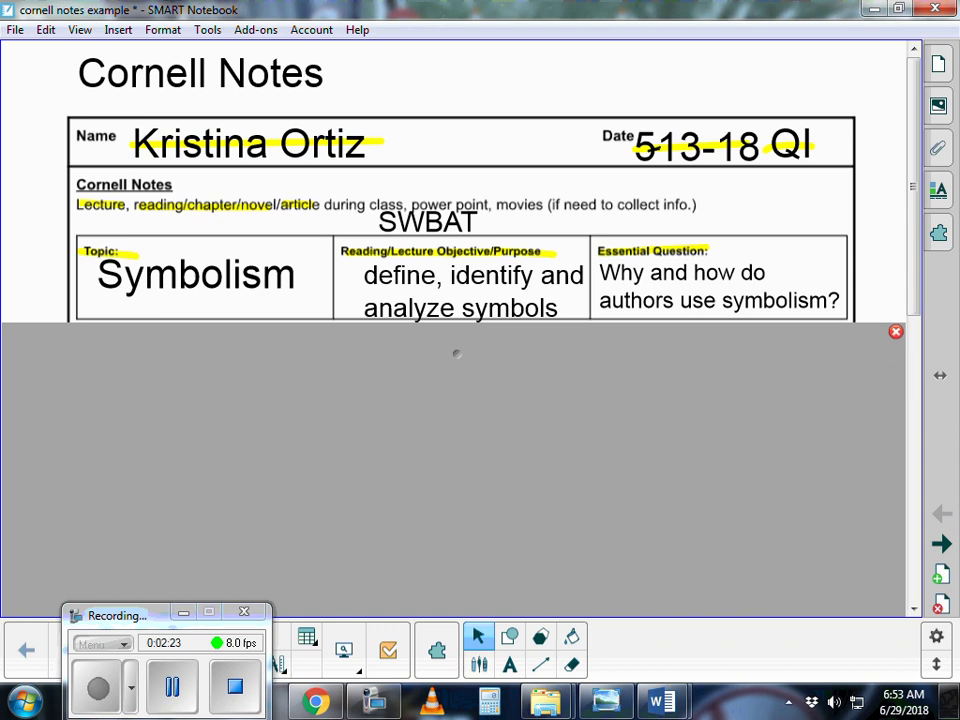
Highlight the word SWBAT above the Objective/Purpose box with the thin green highlighter
click(479, 665)
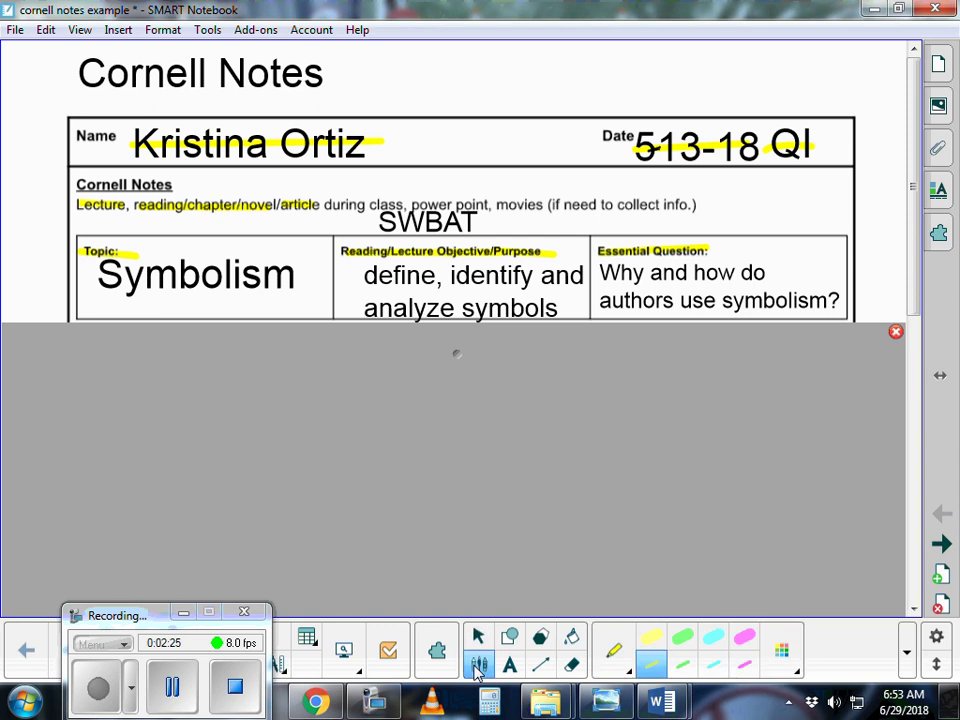
click(682, 665)
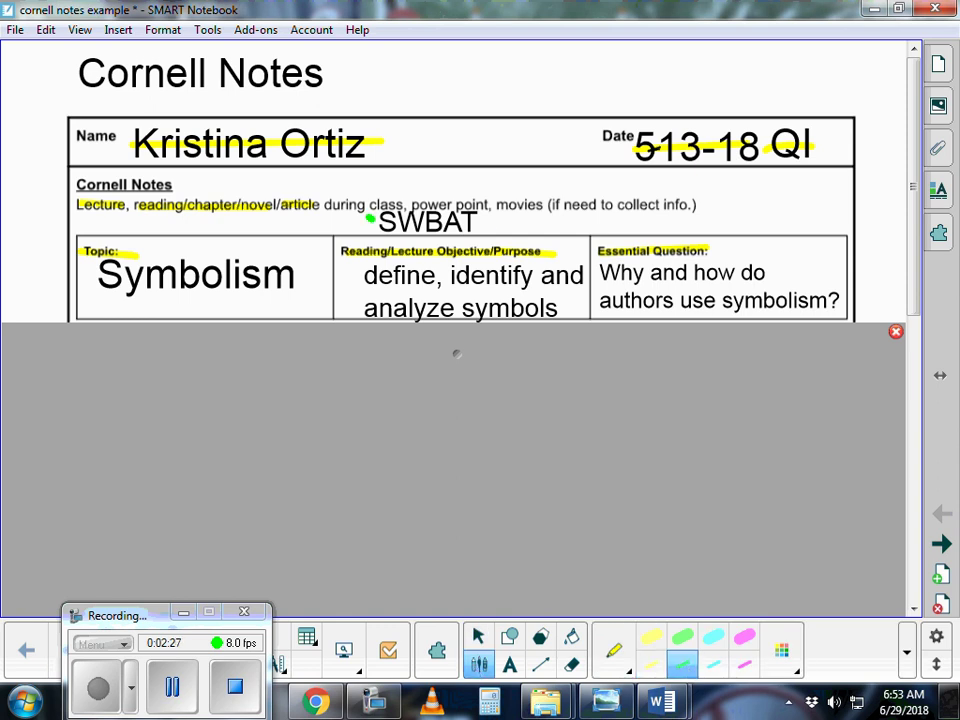
drag(372, 217, 510, 228)
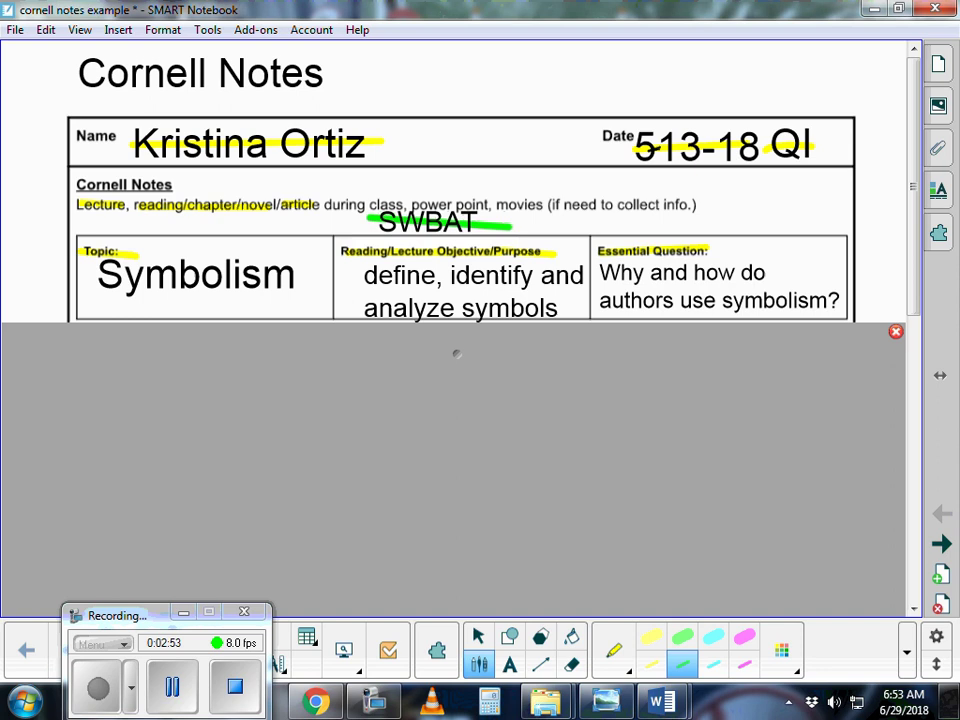
Lower the screen shade to reveal the instruction row and highlight the word "Preview" in green
drag(456, 353, 456, 482)
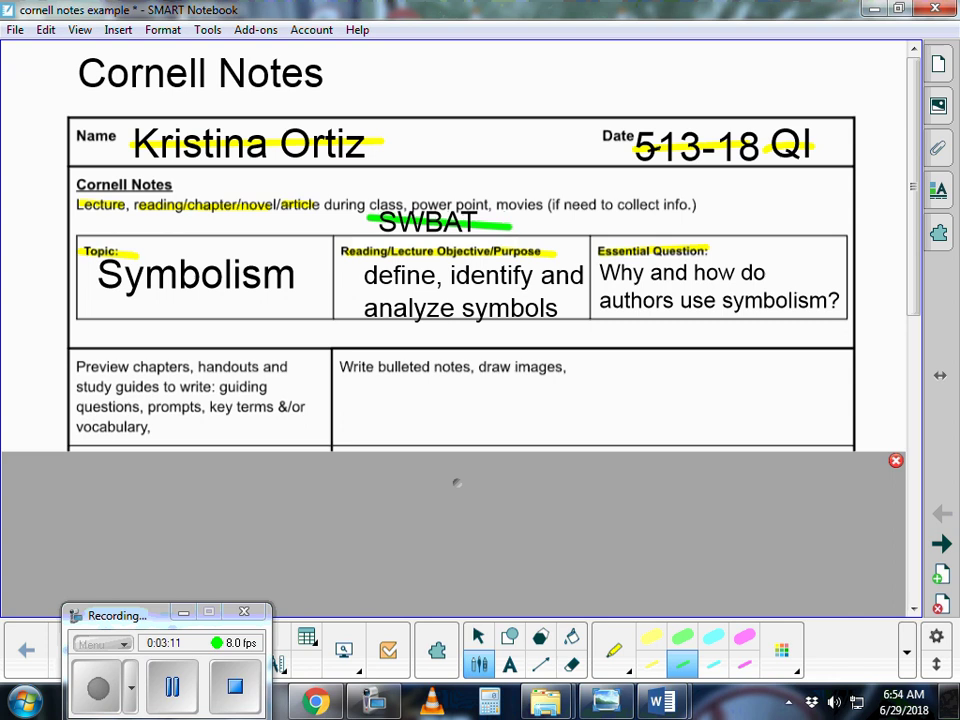
drag(78, 366, 128, 367)
click(478, 636)
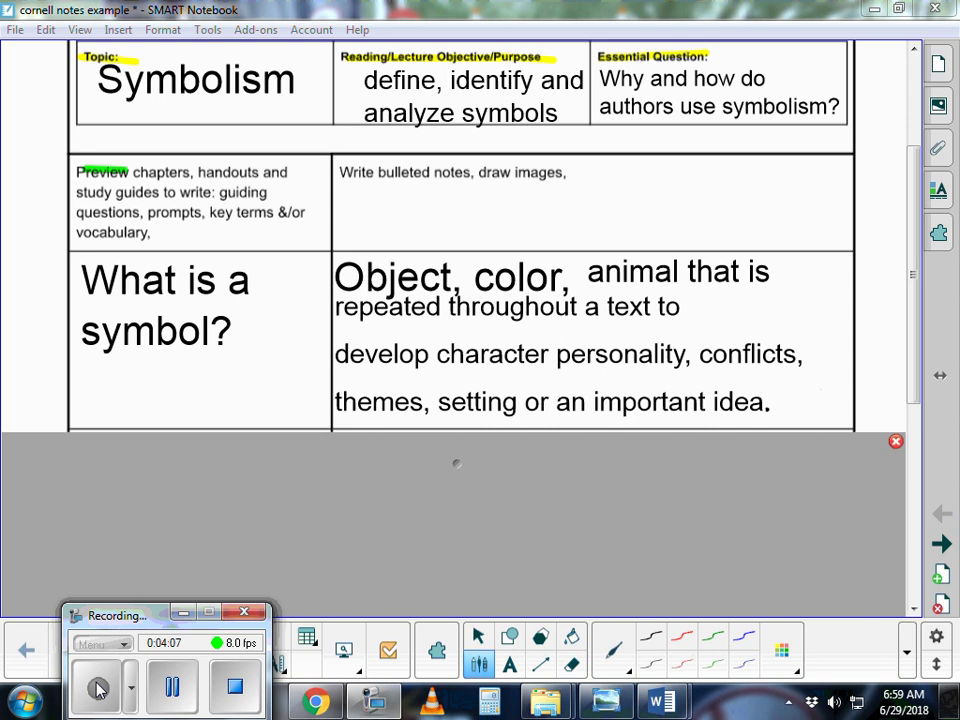
Highlight the word "symbol?" with the thin green highlighter and circle the light bulb image in green
click(612, 668)
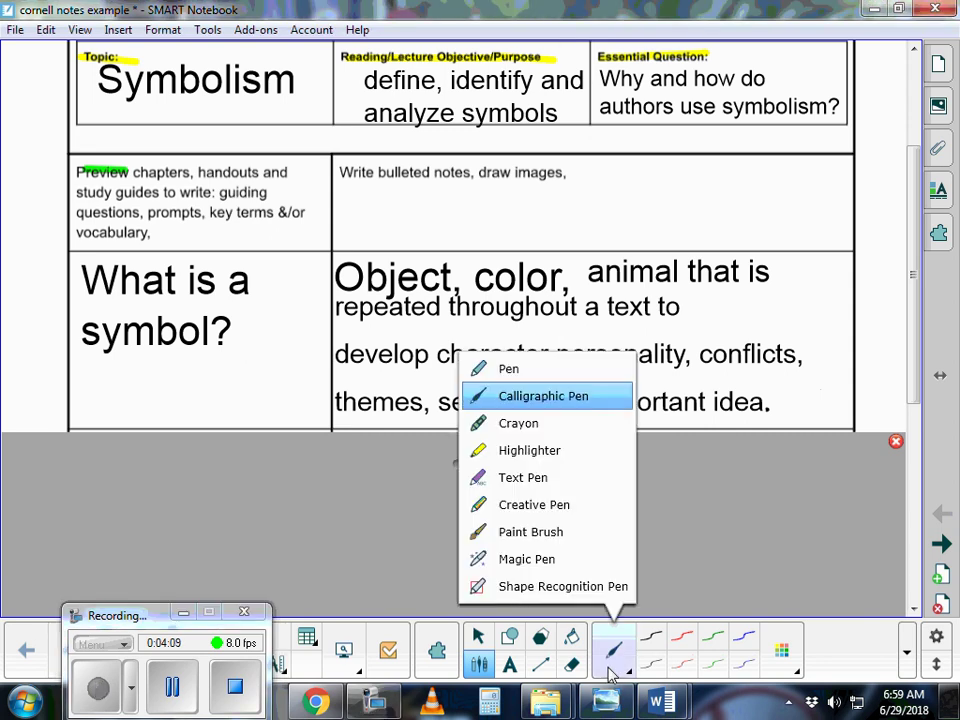
click(522, 451)
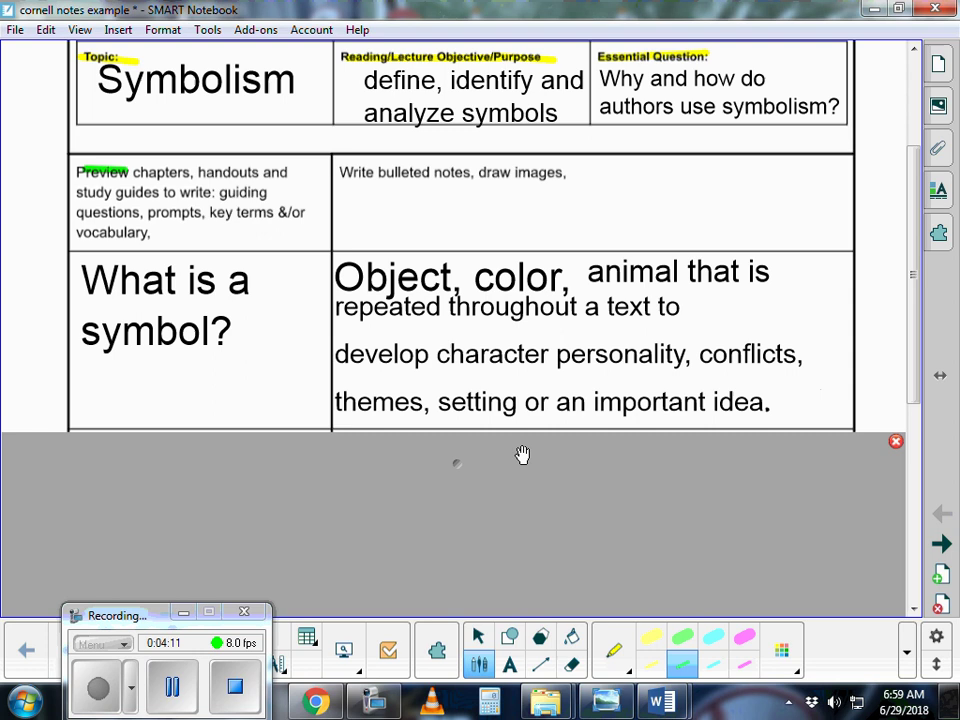
drag(81, 338, 248, 339)
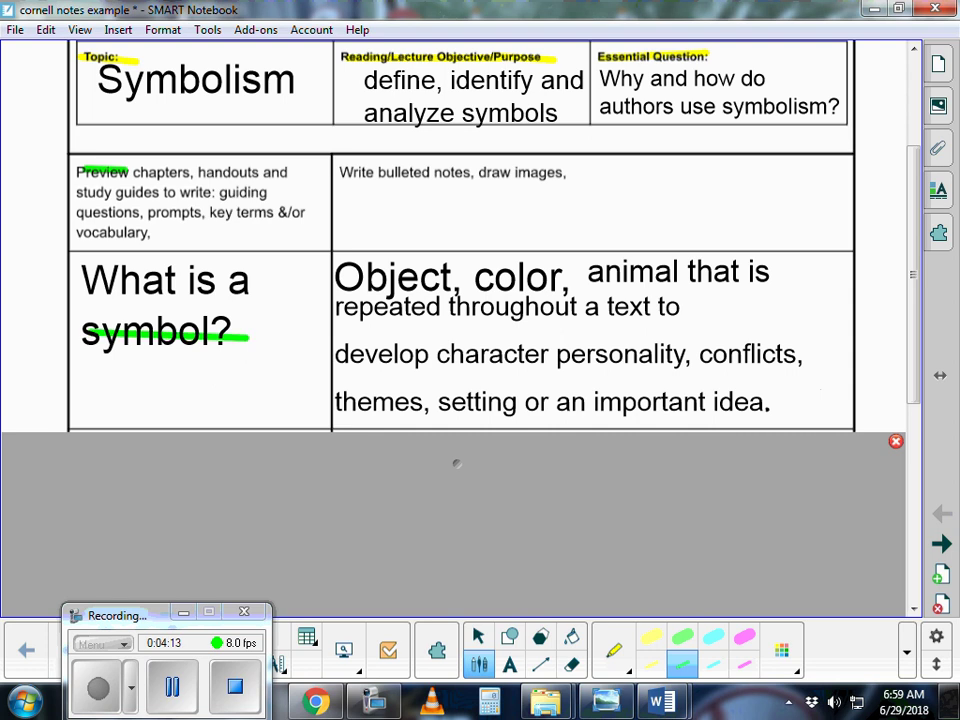
drag(81, 322, 248, 323)
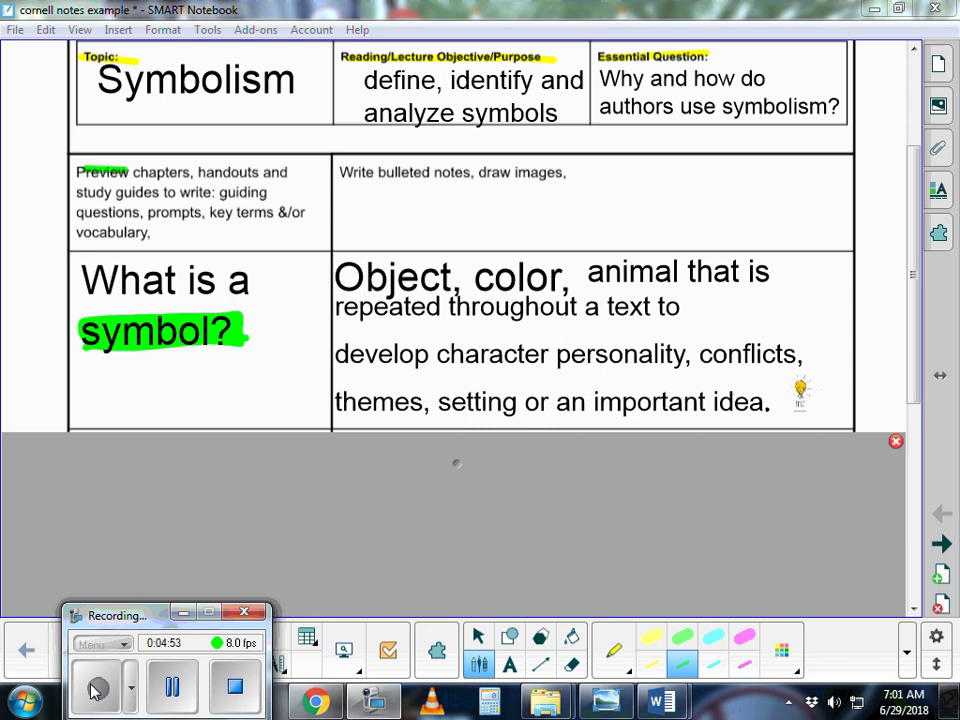
mouse_move(826, 386)
mouse_down()
mouse_move(774, 400)
mouse_move(824, 380)
mouse_up()
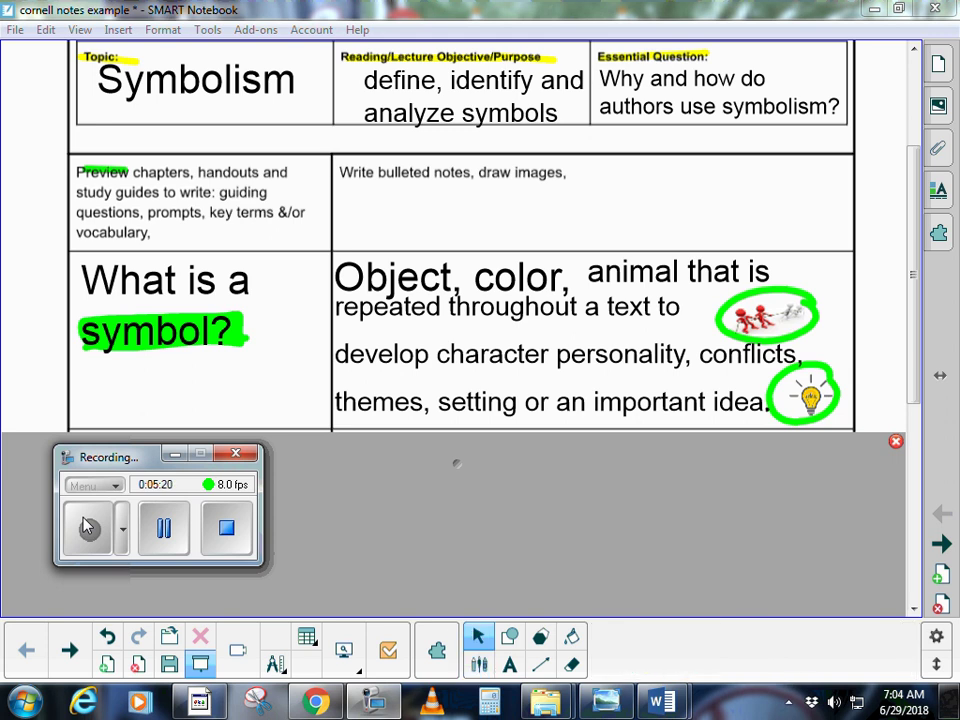
Lock all text, images and highlights of the "What is a symbol?" row in place
drag(139, 466, 120, 639)
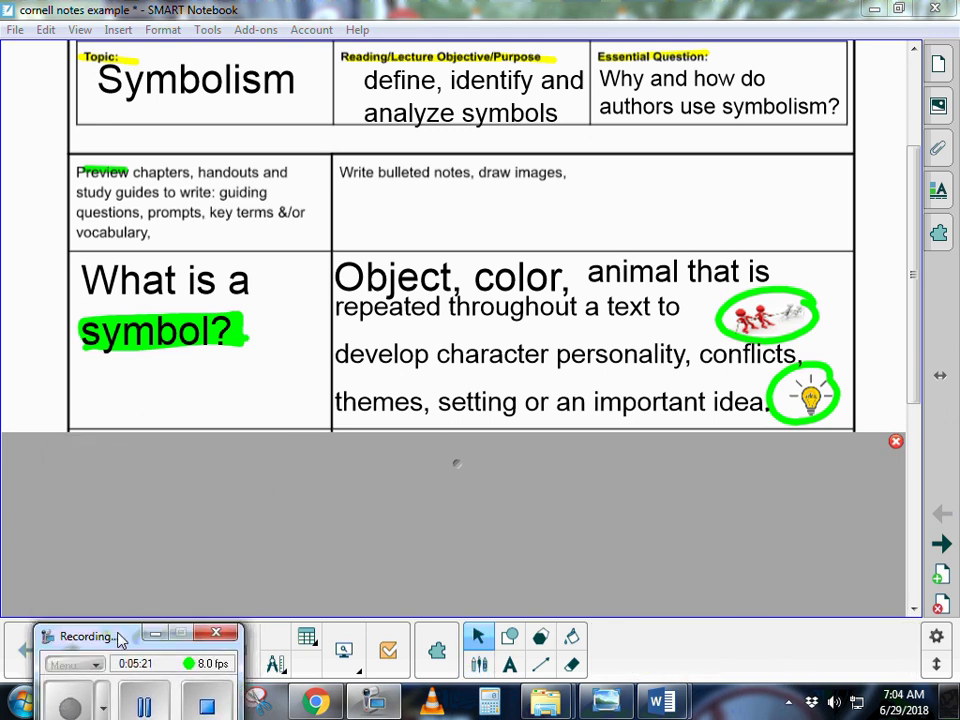
mouse_move(80, 245)
mouse_down()
mouse_move(195, 315)
mouse_move(430, 378)
mouse_move(857, 420)
mouse_up()
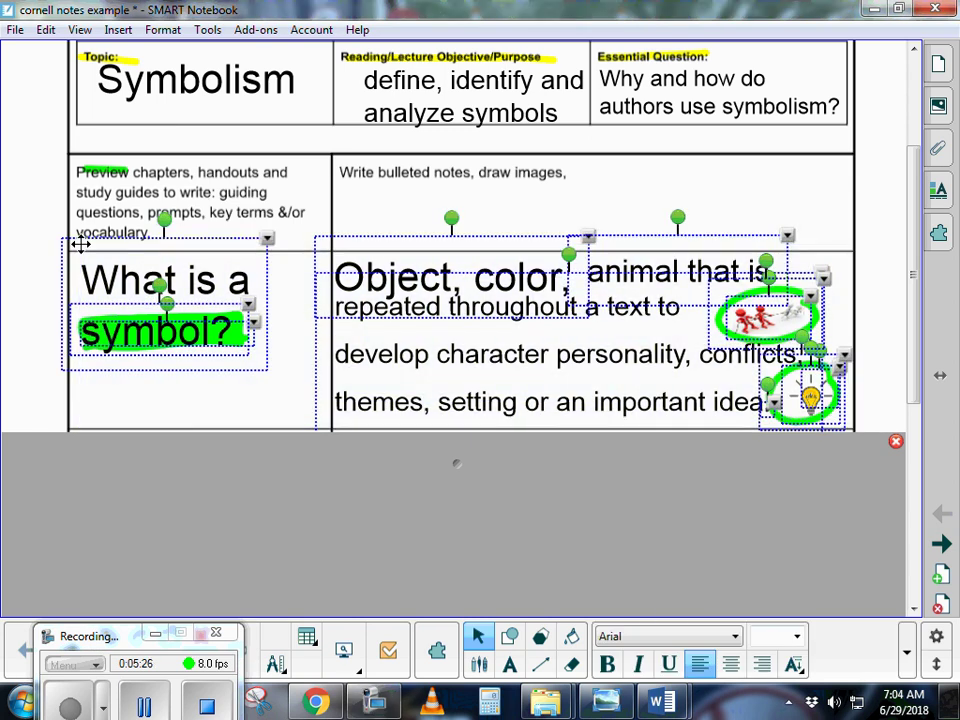
click(788, 233)
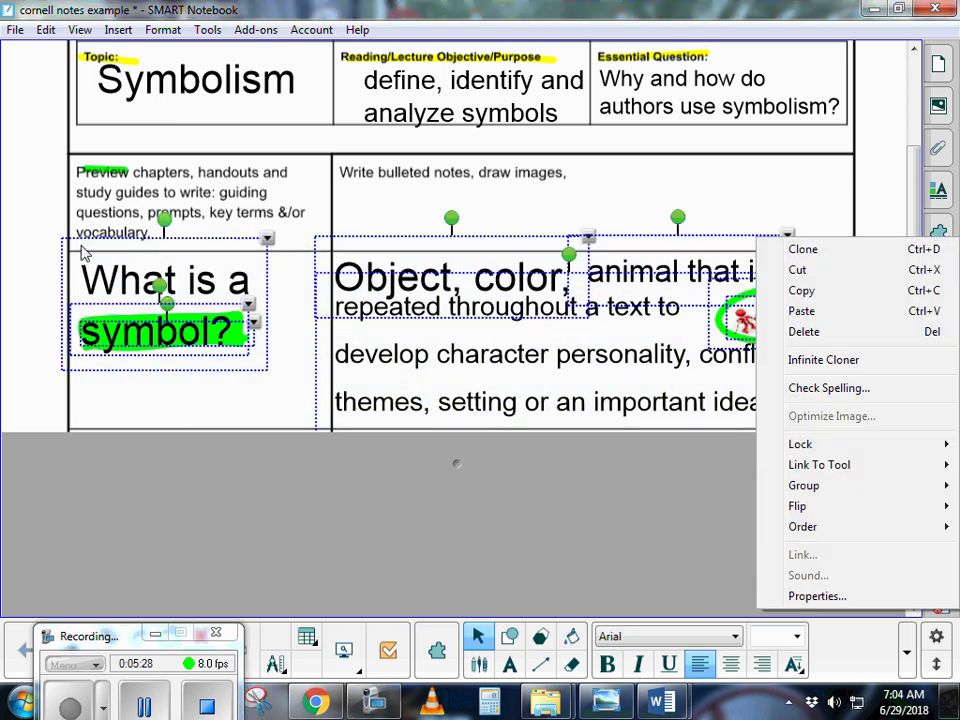
mouse_move(800, 452)
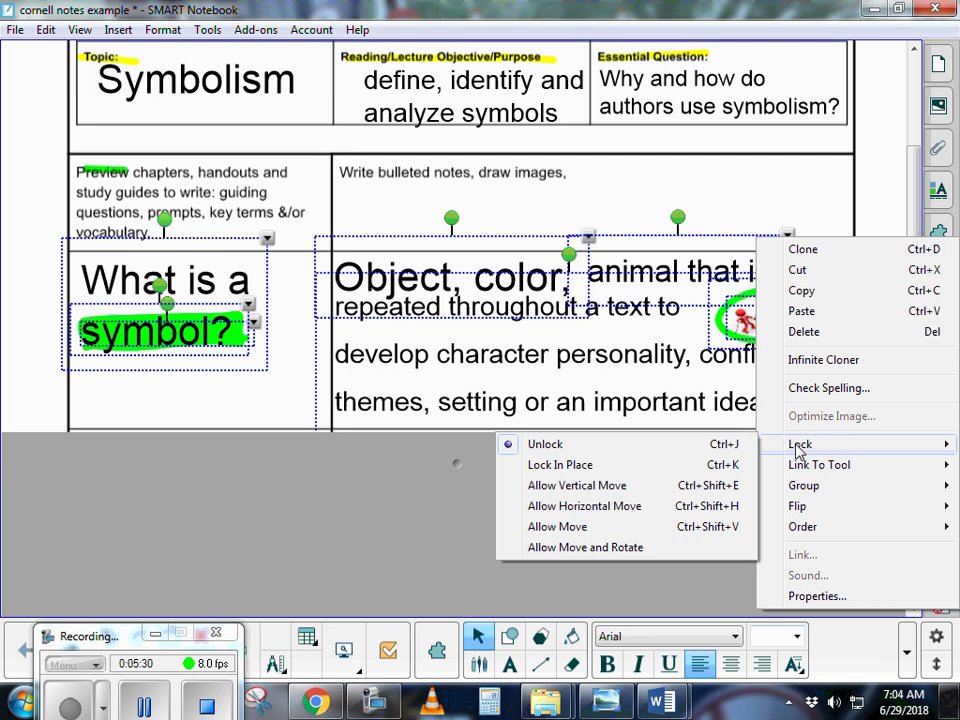
click(559, 466)
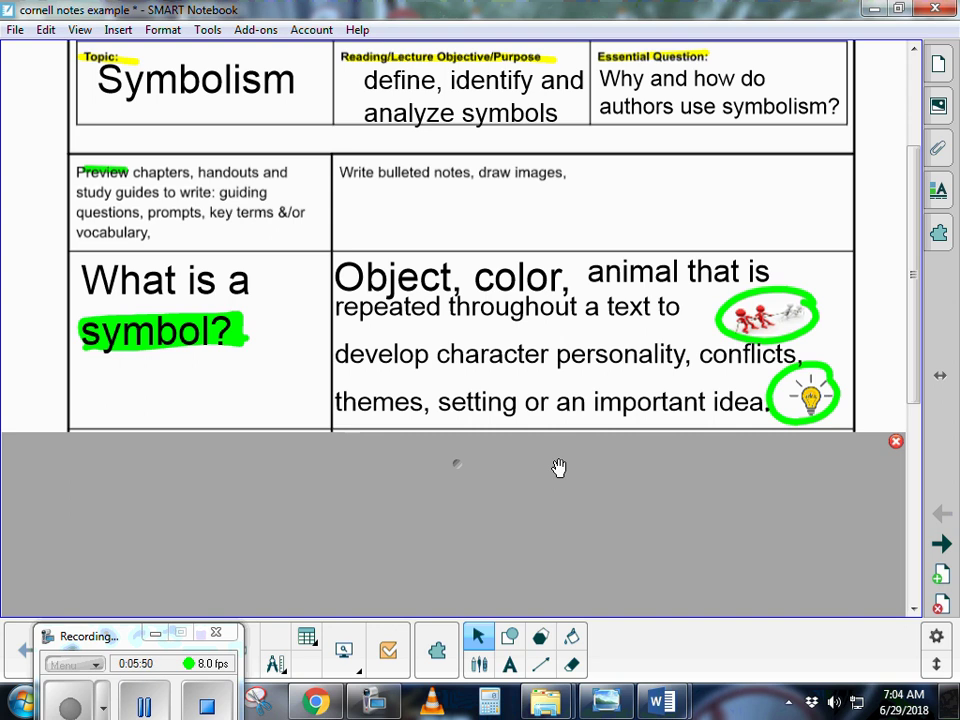
Reveal the empty row below with the screen shade and handwrite "What symbols are found in LOF?" in black in its question column
drag(456, 463, 452, 622)
click(479, 664)
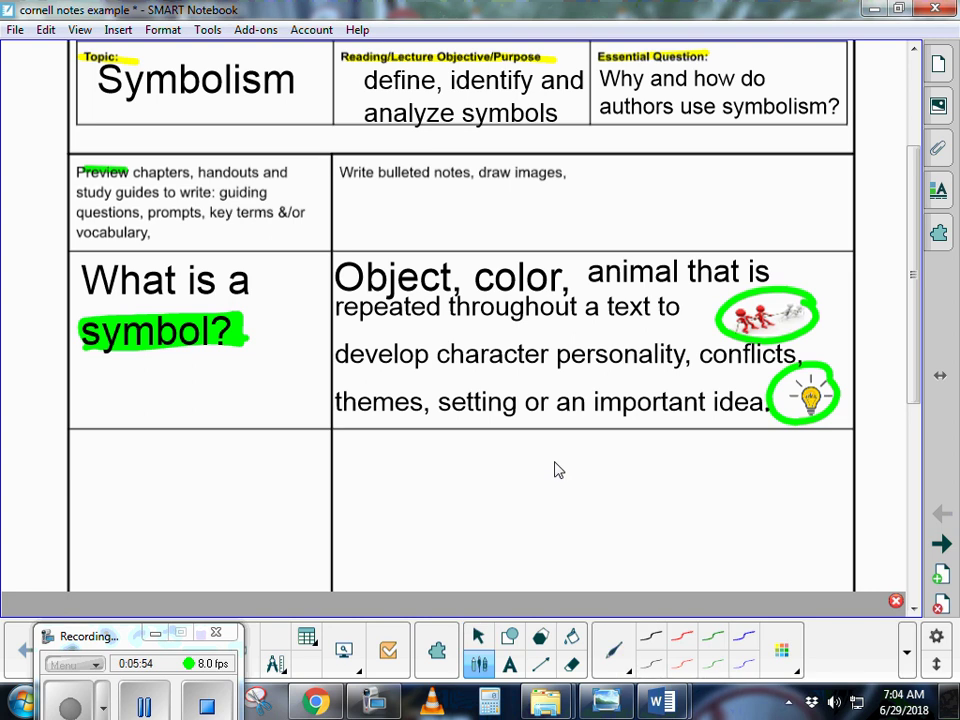
mouse_move(76, 432)
mouse_down()
mouse_move(84, 455)
mouse_move(101, 432)
mouse_move(118, 457)
mouse_move(152, 458)
mouse_up()
mouse_move(143, 443)
mouse_down()
mouse_move(206, 452)
mouse_move(200, 478)
mouse_move(257, 444)
mouse_move(277, 446)
mouse_move(280, 458)
mouse_up()
click(280, 437)
mouse_move(92, 481)
mouse_down()
mouse_move(98, 497)
mouse_move(120, 484)
mouse_move(150, 500)
mouse_move(160, 483)
mouse_up()
drag(170, 484, 169, 485)
mouse_move(174, 482)
mouse_down()
mouse_move(198, 493)
mouse_move(223, 471)
mouse_up()
mouse_move(223, 471)
mouse_down()
mouse_move(224, 493)
mouse_move(260, 492)
mouse_up()
mouse_move(78, 509)
mouse_down()
mouse_move(92, 536)
mouse_move(106, 513)
mouse_move(132, 535)
mouse_move(146, 511)
mouse_up()
drag(130, 523, 168, 524)
click(168, 534)
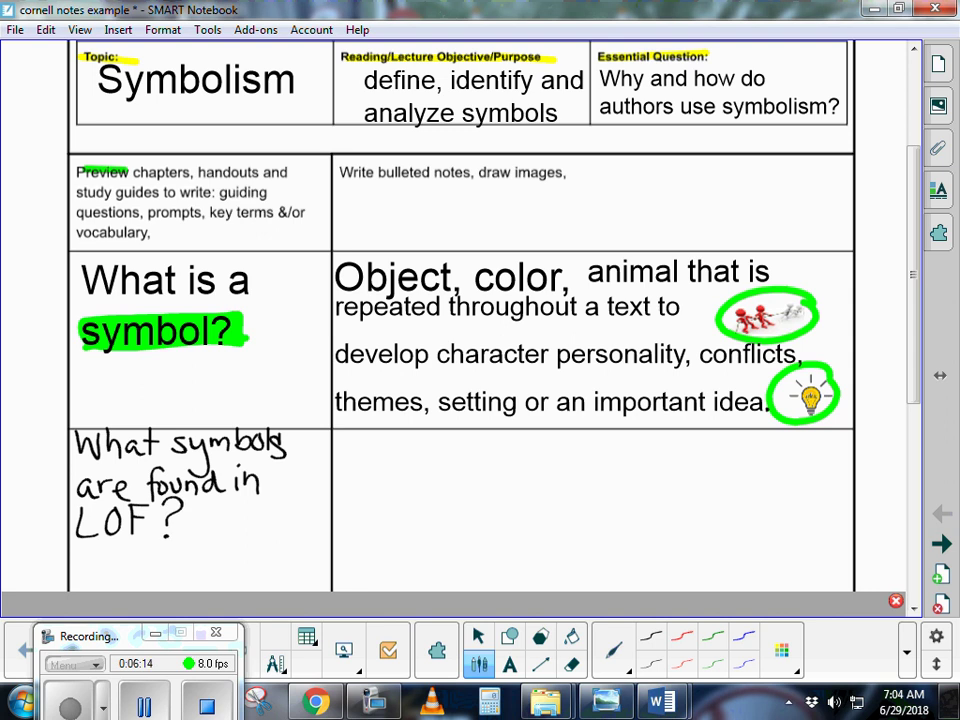
Convert the handwritten question about symbols in LOF to typed text
click(478, 636)
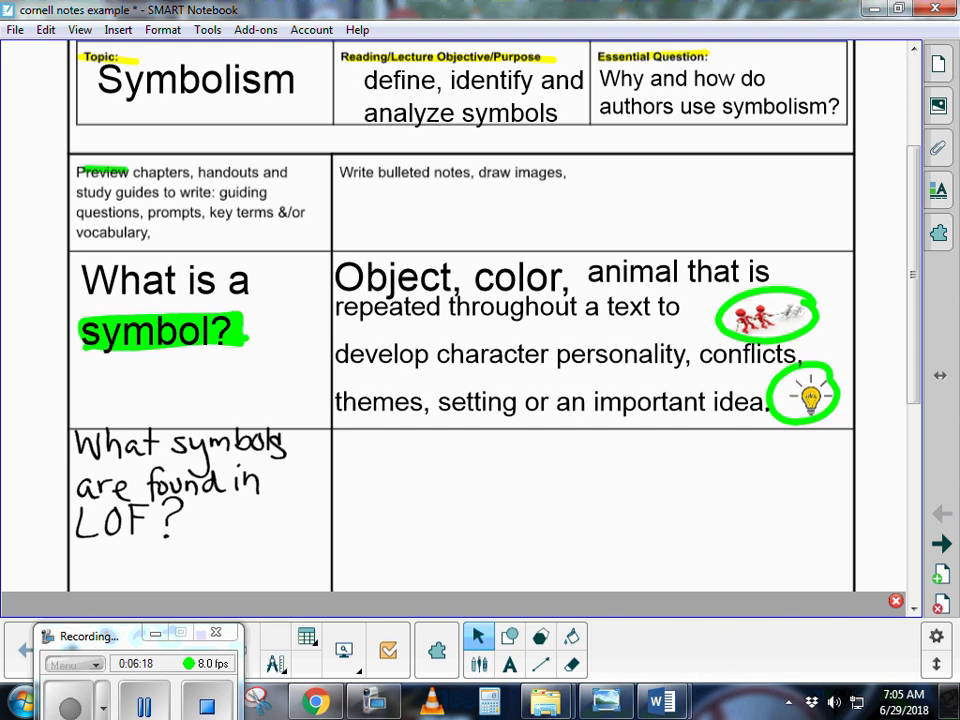
click(152, 477)
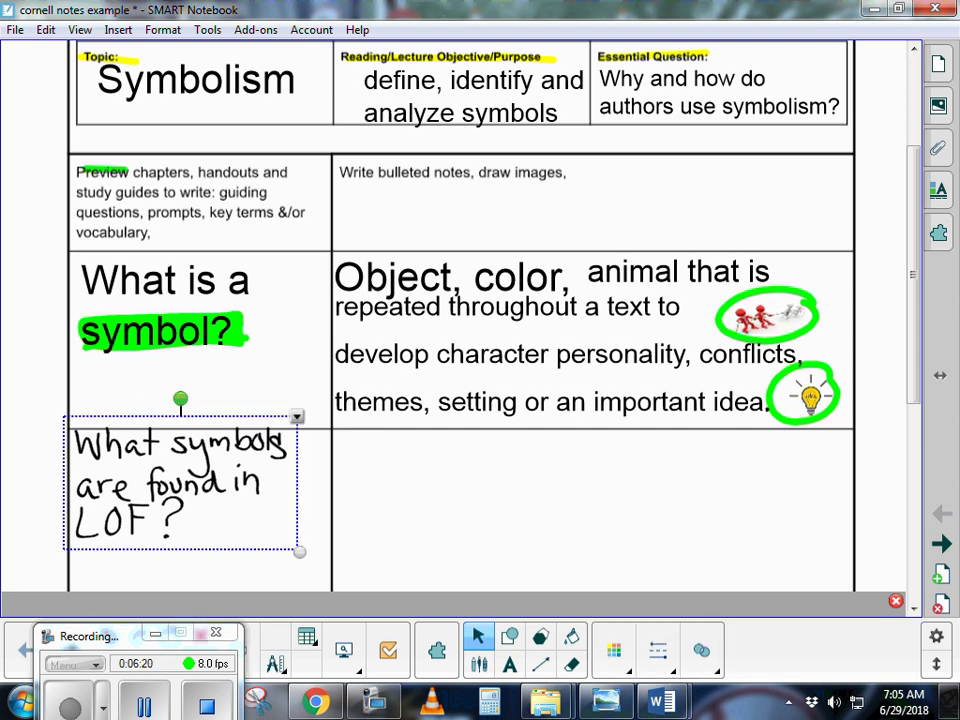
click(297, 418)
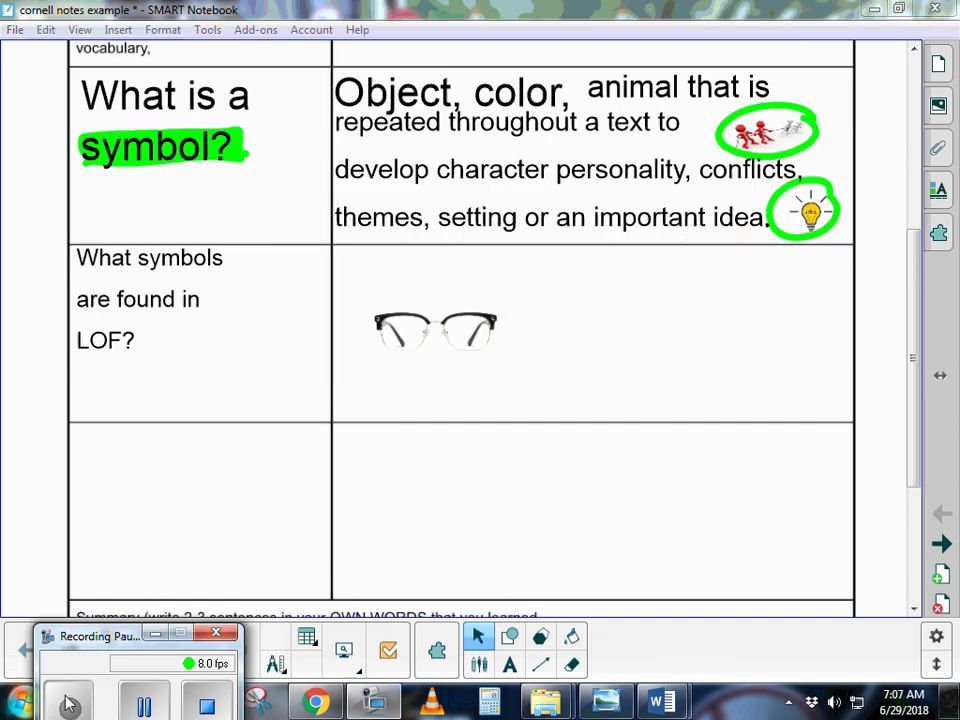
Handwrite "Piggy's Glasses" in black in the notes column, above and beside the glasses image
click(68, 703)
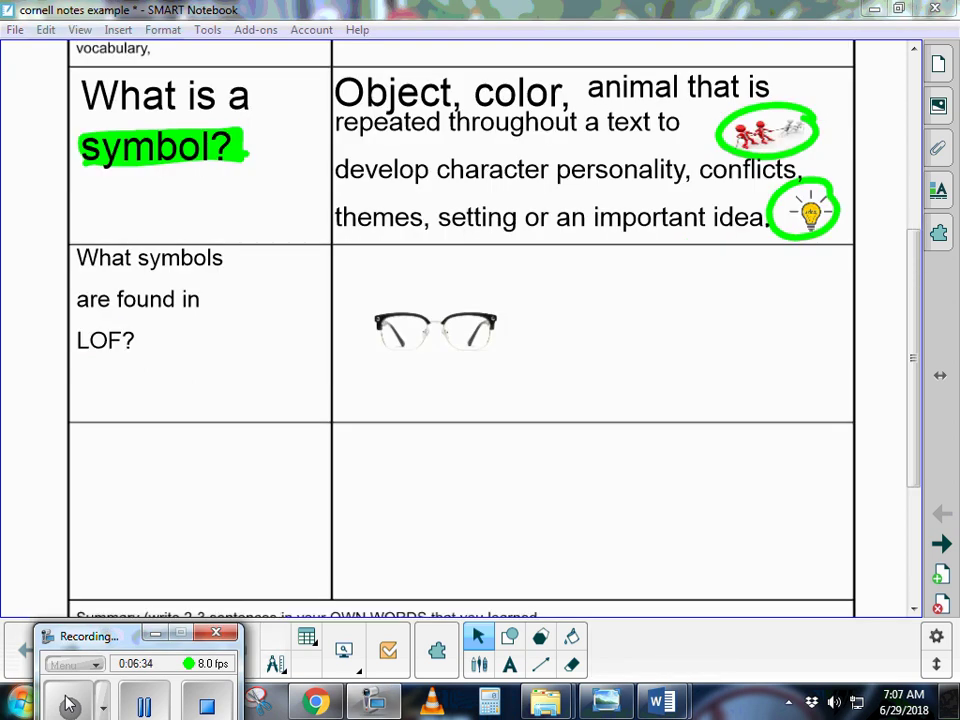
click(479, 664)
mouse_move(507, 262)
mouse_down()
mouse_move(505, 298)
mouse_move(543, 275)
mouse_move(532, 308)
mouse_up()
mouse_move(569, 266)
mouse_down()
mouse_move(556, 268)
mouse_move(556, 308)
mouse_move(588, 310)
mouse_up()
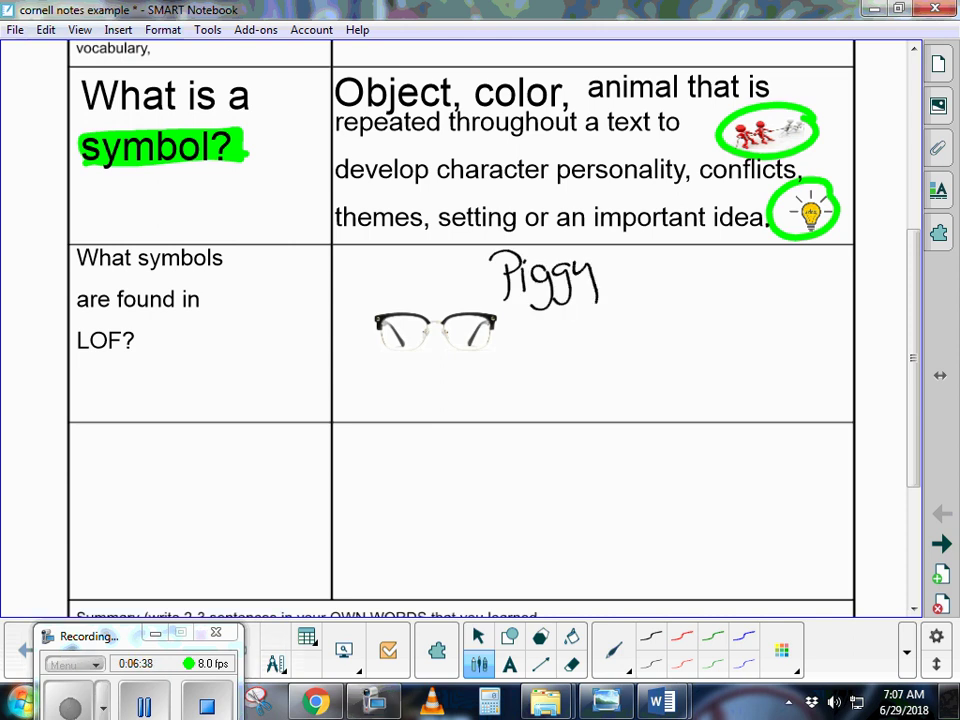
drag(606, 267, 614, 265)
mouse_move(652, 262)
mouse_down()
mouse_move(632, 288)
mouse_move(690, 288)
mouse_up()
drag(702, 264, 712, 288)
mouse_move(726, 266)
mouse_down()
mouse_move(715, 288)
mouse_move(725, 288)
mouse_up()
drag(736, 278, 745, 288)
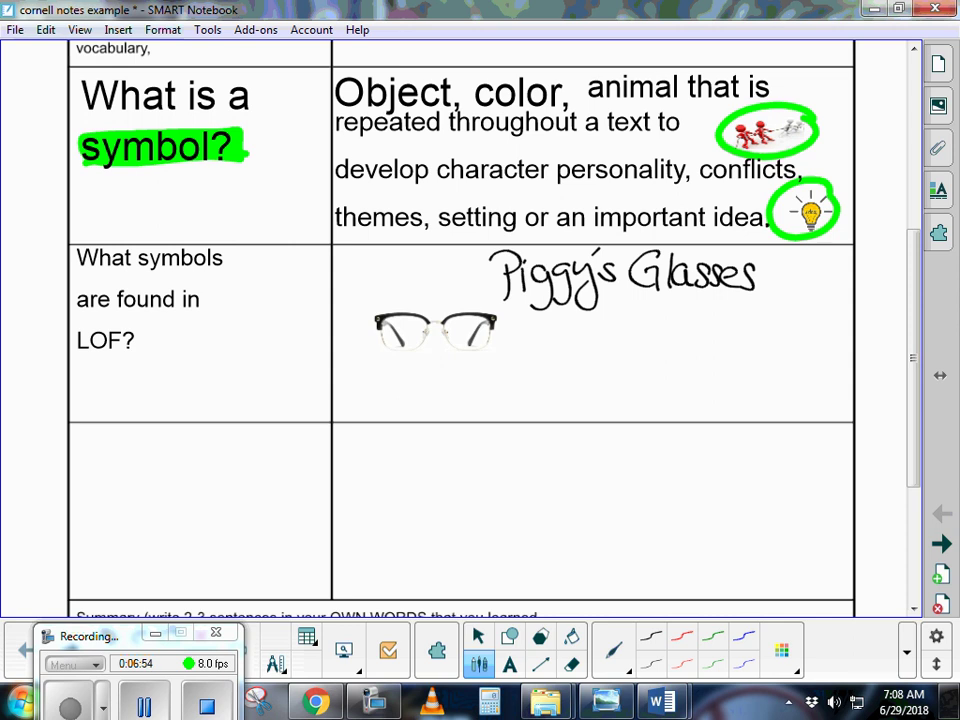
Draw three black branch lines outward from the glasses image in the LOF symbols row
drag(495, 329, 568, 329)
drag(478, 345, 557, 380)
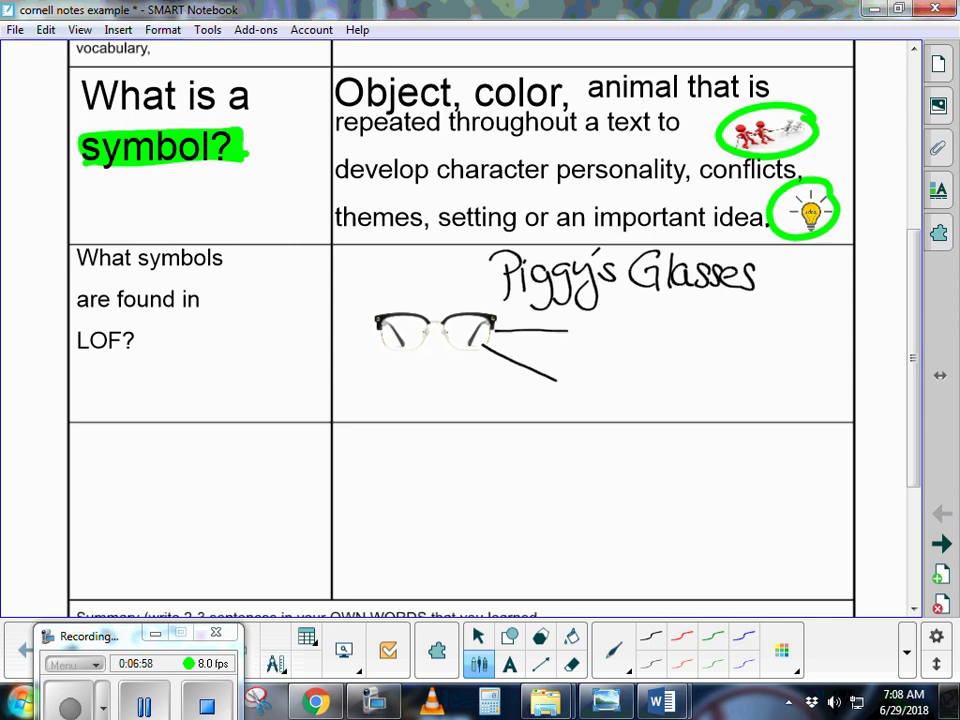
drag(470, 350, 413, 404)
Handwrite the labels "intelligence", "nerdiness – victim" and "civilization" in black at the ends of the glasses' branch lines
click(578, 314)
mouse_move(580, 321)
mouse_down()
mouse_move(578, 338)
mouse_move(632, 333)
mouse_up()
mouse_move(638, 309)
mouse_down()
mouse_move(639, 333)
mouse_move(662, 360)
mouse_move(690, 331)
mouse_move(752, 331)
mouse_up()
click(648, 312)
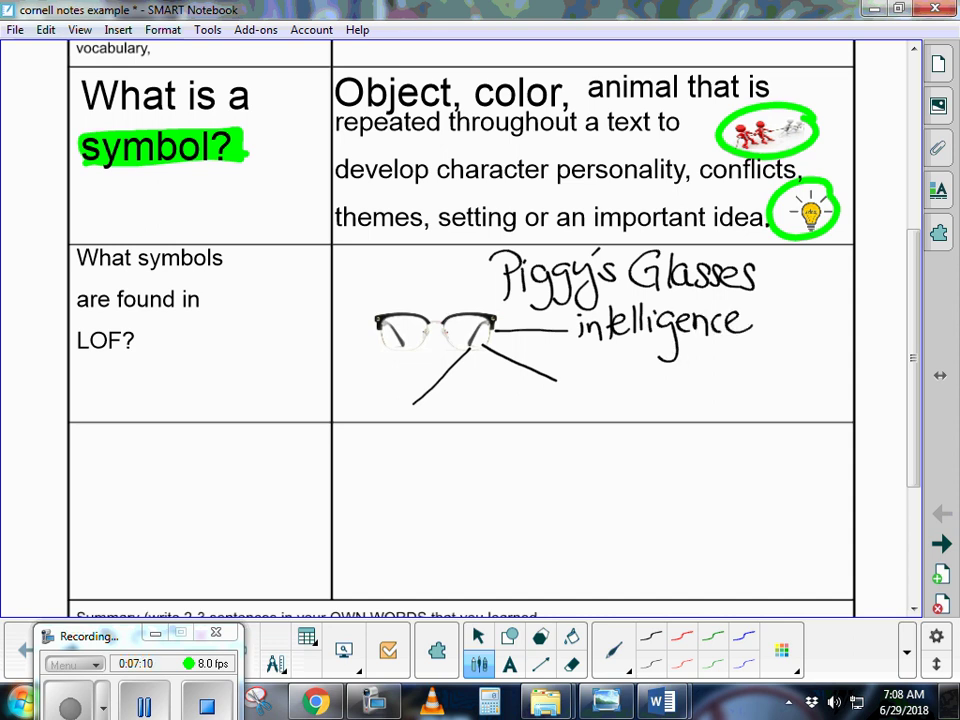
mouse_move(569, 376)
mouse_down()
mouse_move(570, 394)
mouse_move(597, 393)
mouse_move(610, 380)
mouse_up()
mouse_move(624, 366)
mouse_down()
mouse_move(622, 395)
mouse_move(721, 364)
mouse_move(727, 377)
mouse_move(742, 377)
mouse_up()
mouse_move(748, 354)
mouse_down()
mouse_move(749, 376)
mouse_move(756, 362)
mouse_up()
mouse_move(758, 366)
mouse_down()
mouse_move(759, 377)
mouse_move(780, 377)
mouse_up()
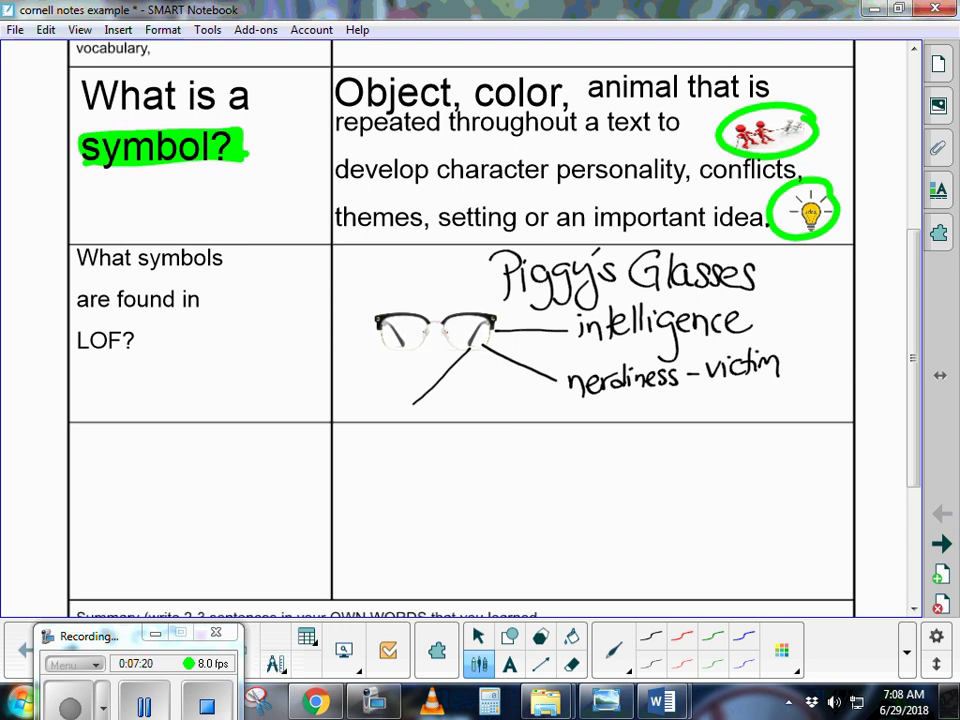
mouse_move(349, 396)
mouse_down()
mouse_move(346, 414)
mouse_move(376, 398)
mouse_move(388, 413)
mouse_move(453, 414)
mouse_up()
drag(464, 404, 481, 415)
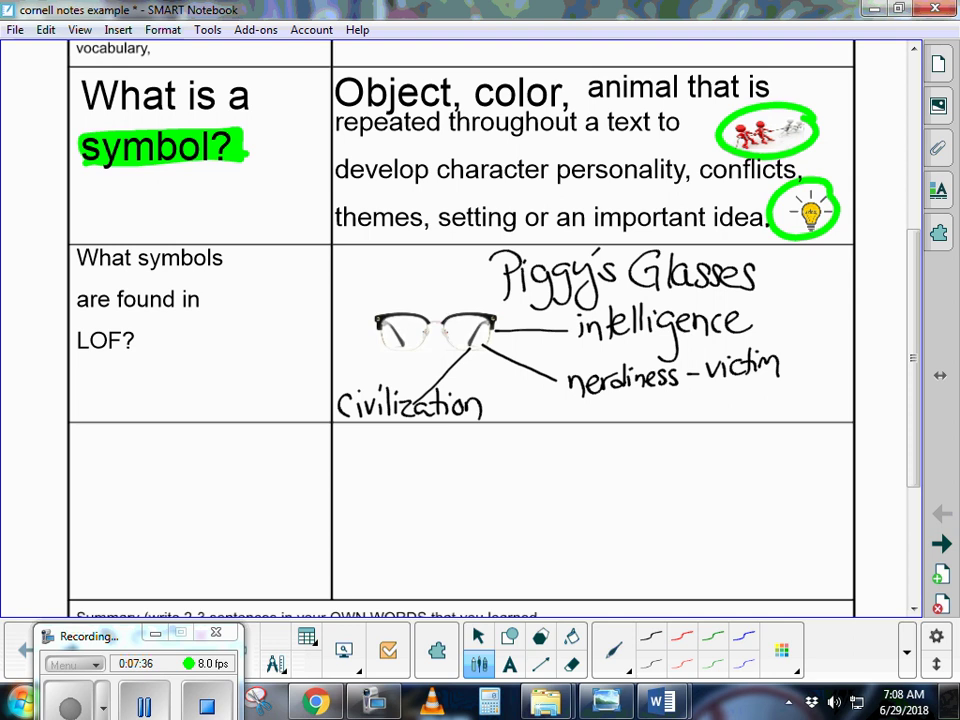
Handwrite "Why a symbol not a metaphor?" in black in the question column of the empty row above the Summary
mouse_move(76, 430)
mouse_down()
mouse_move(101, 431)
mouse_move(122, 470)
mouse_move(178, 450)
mouse_move(192, 468)
mouse_move(256, 438)
mouse_move(259, 452)
mouse_up()
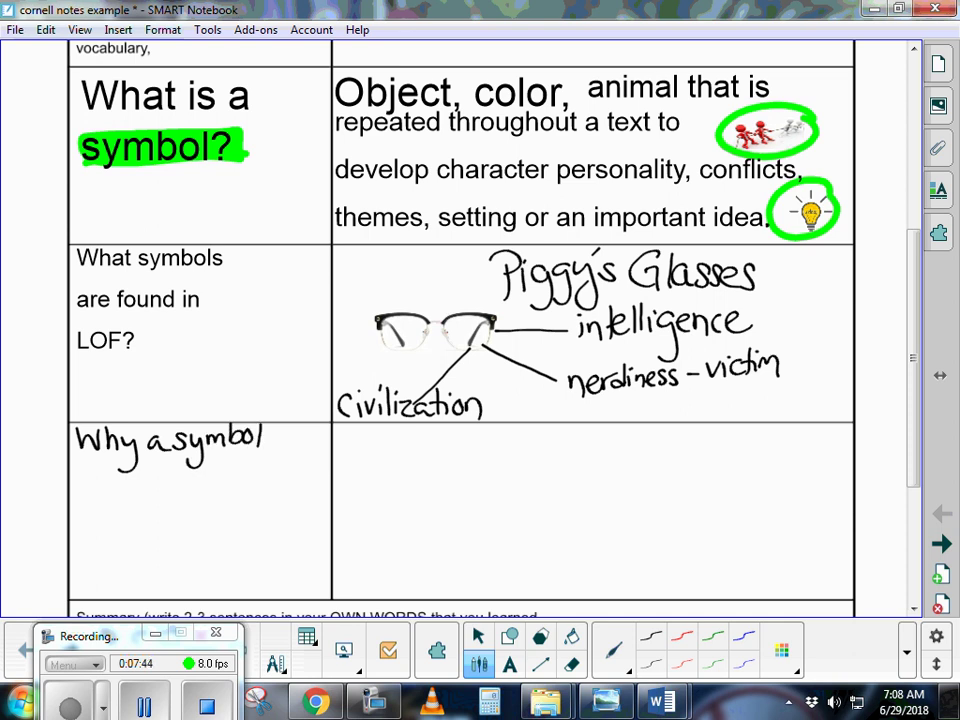
mouse_move(84, 478)
mouse_down()
mouse_move(96, 492)
mouse_move(113, 482)
mouse_move(125, 491)
mouse_move(133, 477)
mouse_up()
mouse_move(163, 480)
mouse_down()
mouse_move(167, 491)
mouse_move(234, 488)
mouse_up()
mouse_move(226, 470)
mouse_down()
mouse_move(240, 469)
mouse_move(256, 500)
mouse_up()
click(282, 466)
mouse_move(265, 455)
mouse_down()
mouse_move(276, 488)
mouse_move(304, 461)
mouse_up()
drag(303, 448, 308, 468)
click(308, 478)
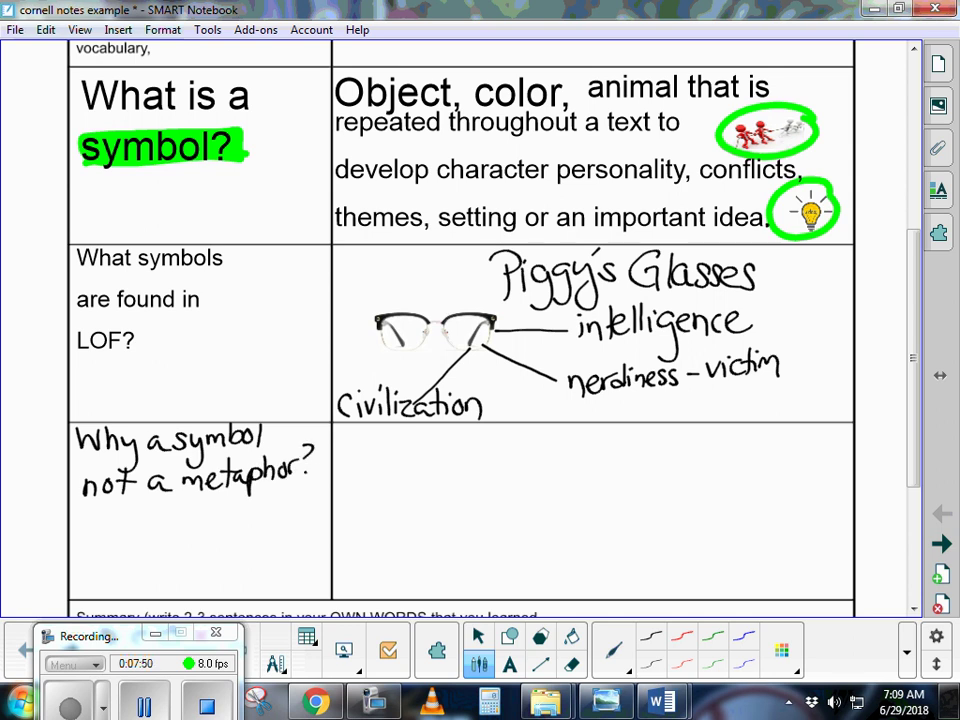
Handwrite "Symbols REPEAT" in black in the notes column of the metaphor question's row and underline "REPEAT" three times
mouse_move(370, 426)
mouse_down()
mouse_move(353, 455)
mouse_move(372, 481)
mouse_move(434, 455)
mouse_up()
drag(447, 441, 459, 455)
mouse_move(466, 437)
mouse_down()
mouse_move(476, 436)
mouse_move(467, 455)
mouse_up()
mouse_move(510, 428)
mouse_down()
mouse_move(510, 465)
mouse_move(512, 446)
mouse_move(530, 466)
mouse_up()
drag(547, 433, 542, 465)
mouse_move(566, 428)
mouse_down()
mouse_move(566, 463)
mouse_move(568, 446)
mouse_up()
mouse_move(582, 432)
mouse_down()
mouse_move(596, 432)
mouse_move(584, 462)
mouse_up()
mouse_move(606, 430)
mouse_down()
mouse_move(600, 462)
mouse_move(620, 460)
mouse_move(648, 430)
mouse_up()
drag(636, 431, 635, 462)
drag(508, 474, 618, 479)
drag(545, 492, 610, 491)
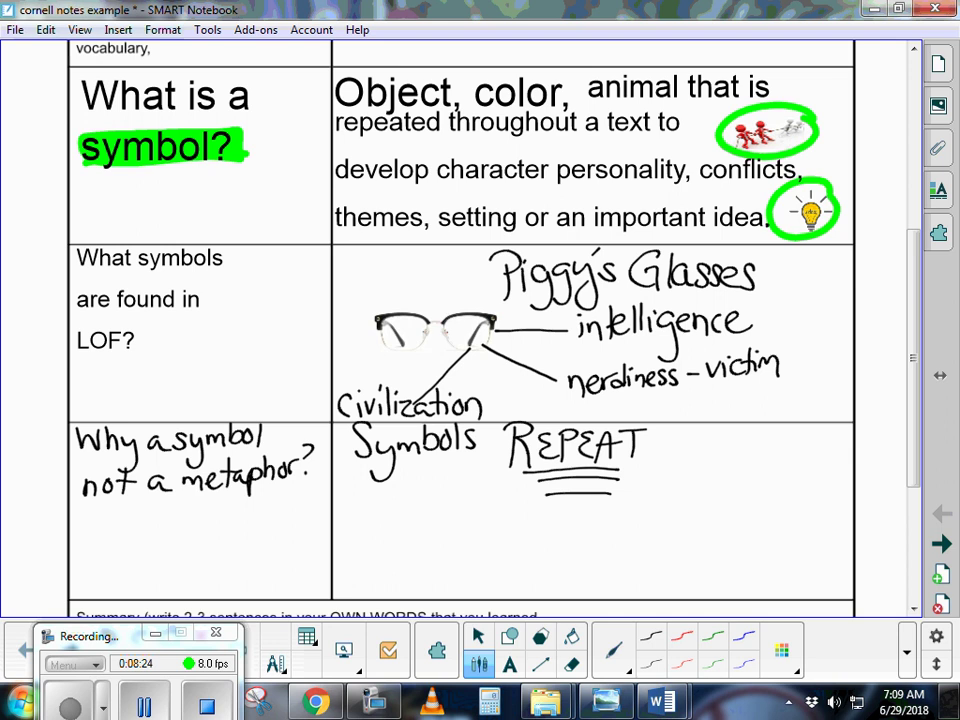
Paste the gray circular-arrows image below the word "Symbols" in the notes column
key(ctrl+v)
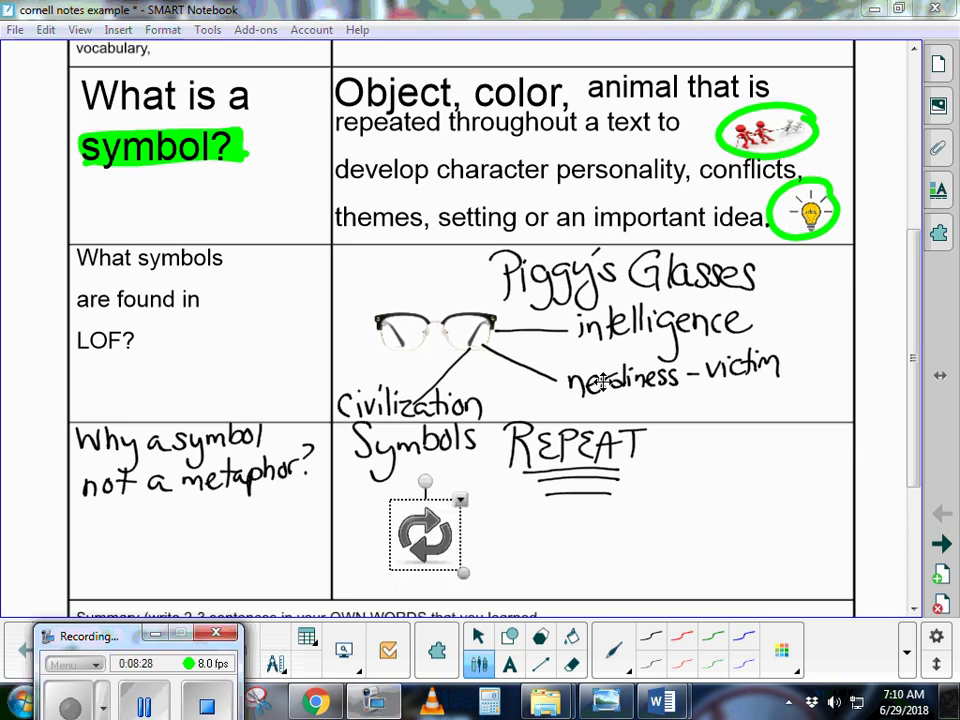
click(693, 461)
Draw a green highlighter line across the question column between the LOF symbols row and the metaphor question
scroll(686, 476, down, 3)
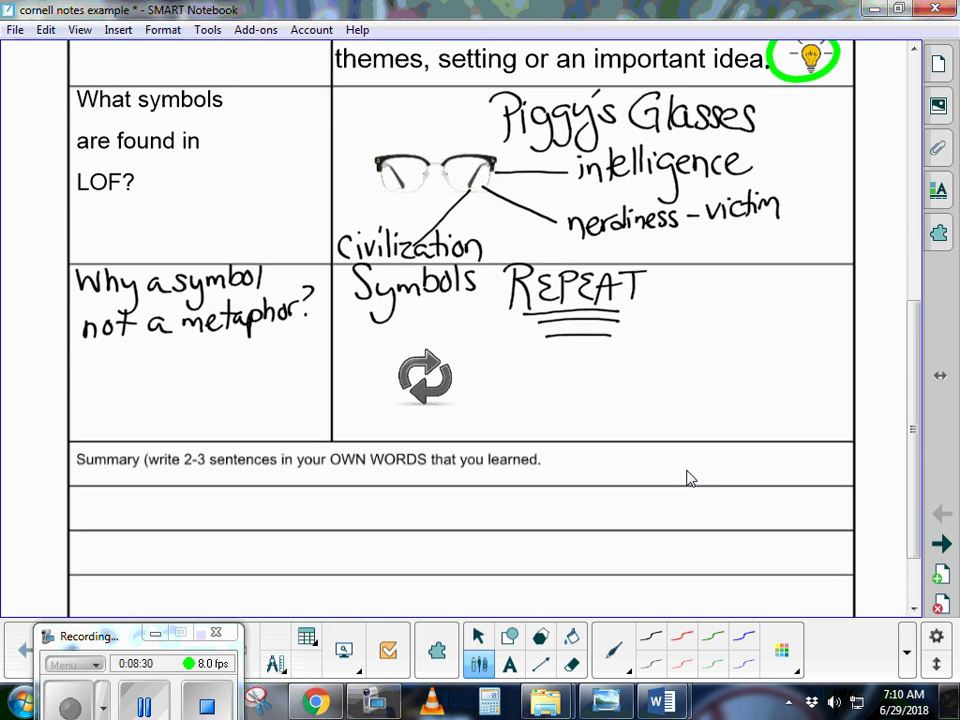
scroll(686, 476, up, 2)
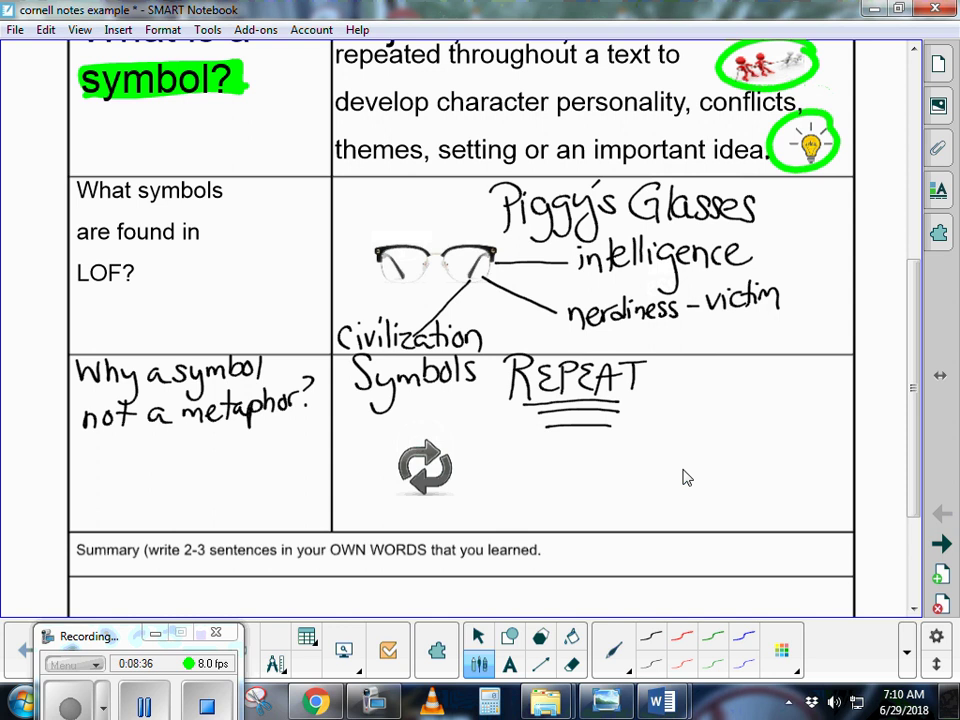
scroll(688, 460, up, 2)
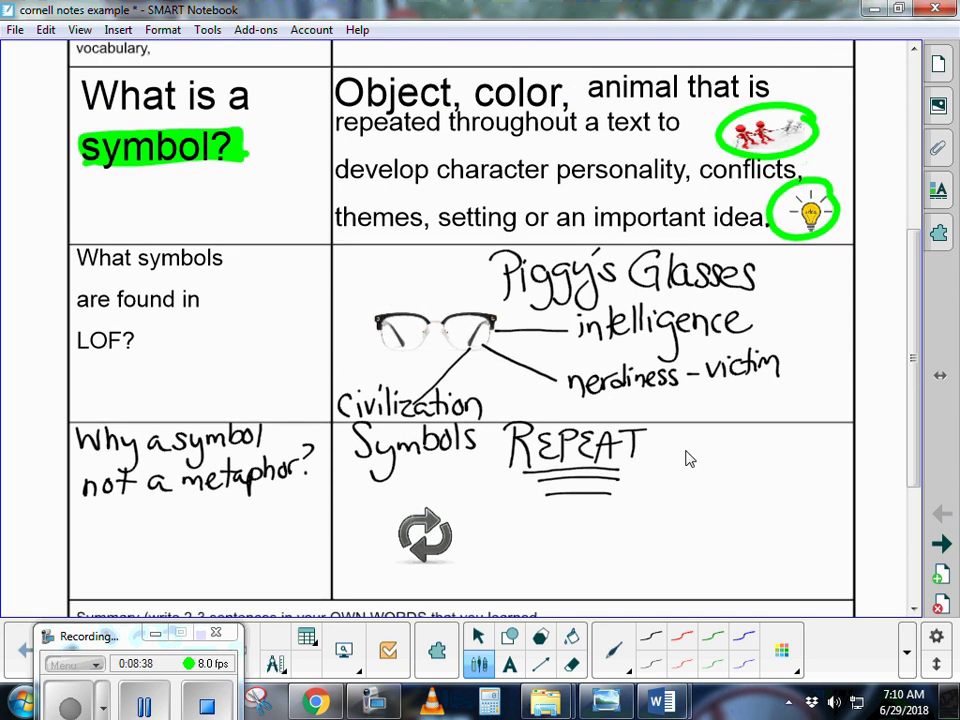
scroll(686, 459, up, 1)
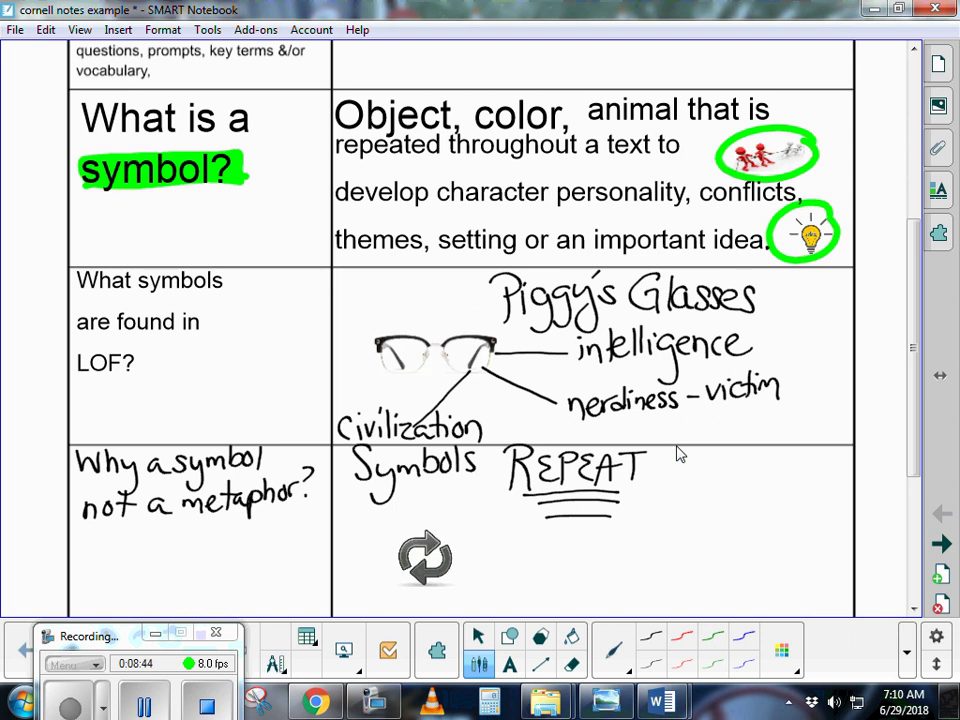
click(614, 654)
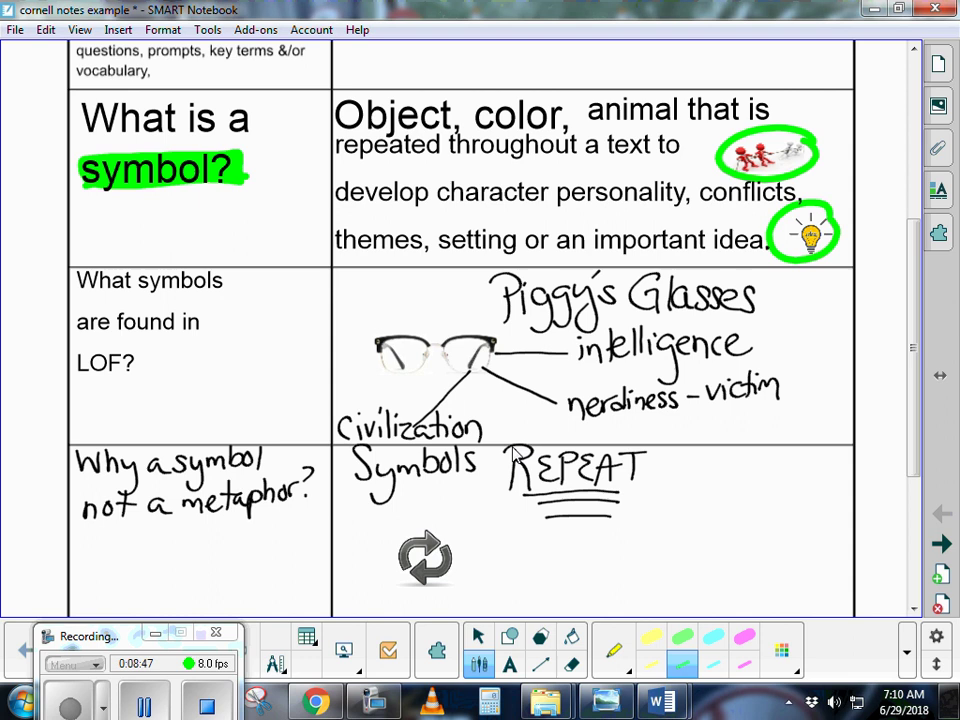
drag(71, 439, 340, 440)
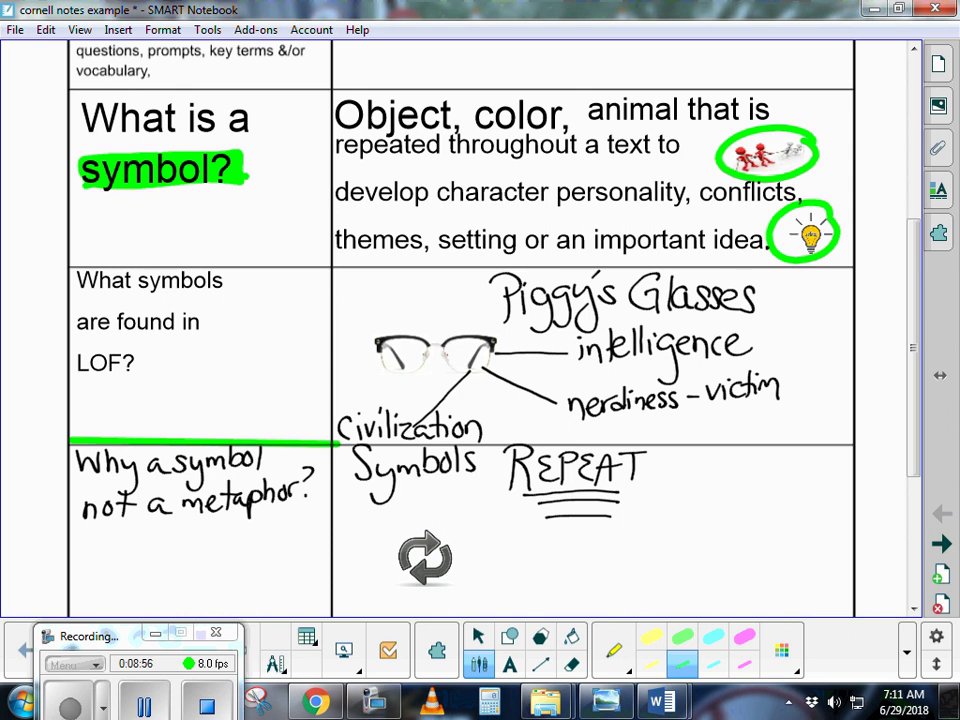
Move the circular-arrows image beside "REPEAT" and draw a solid black line across the full table width beneath the metaphor question
drag(425, 557, 733, 479)
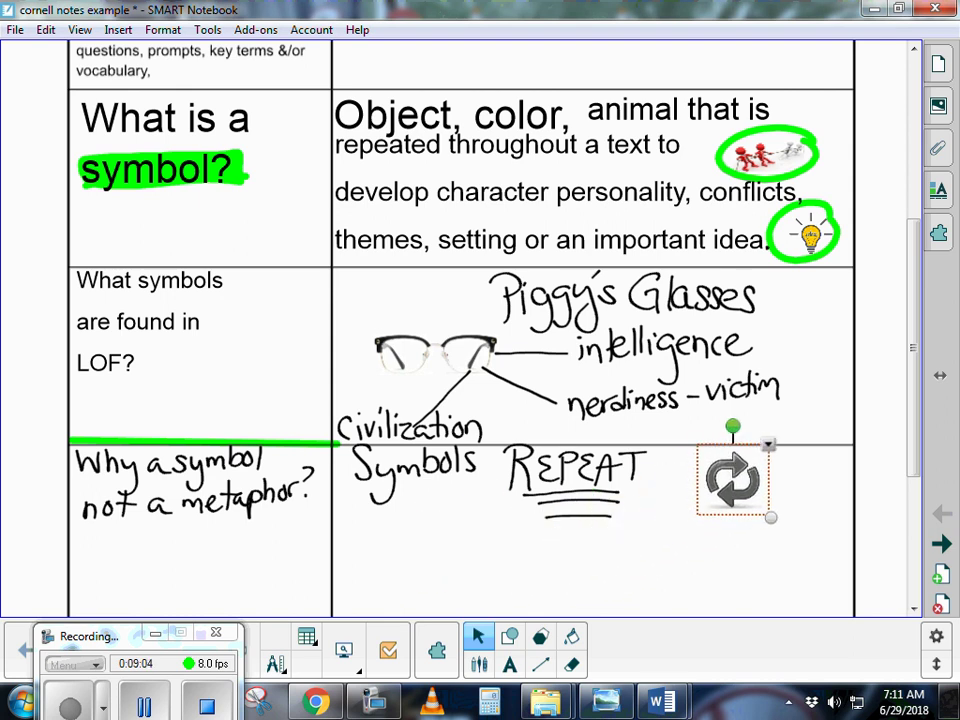
click(479, 664)
click(539, 665)
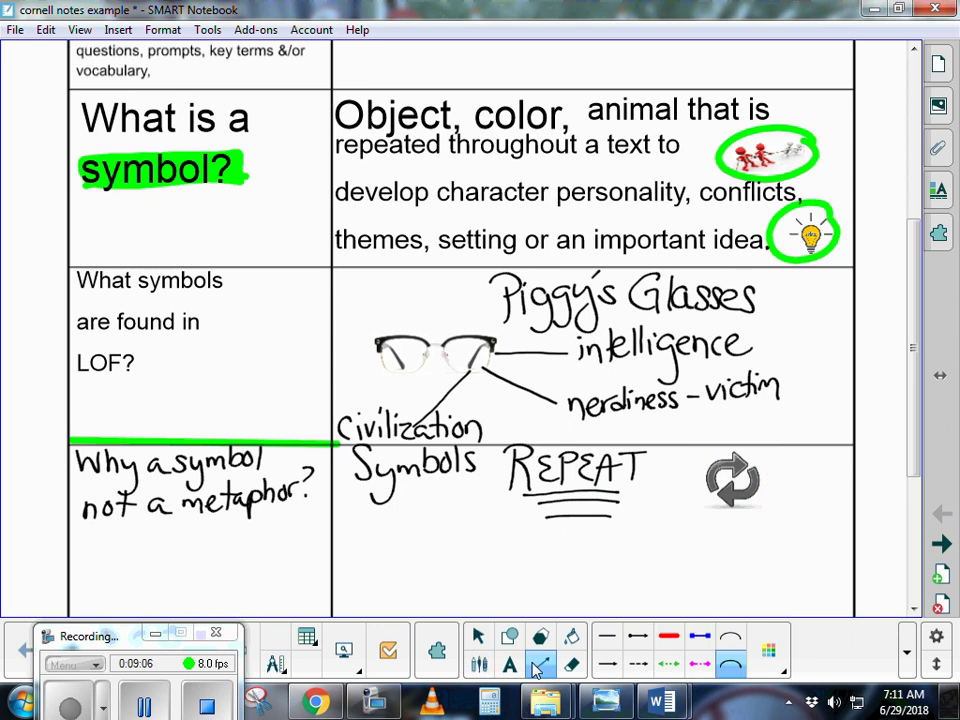
click(606, 639)
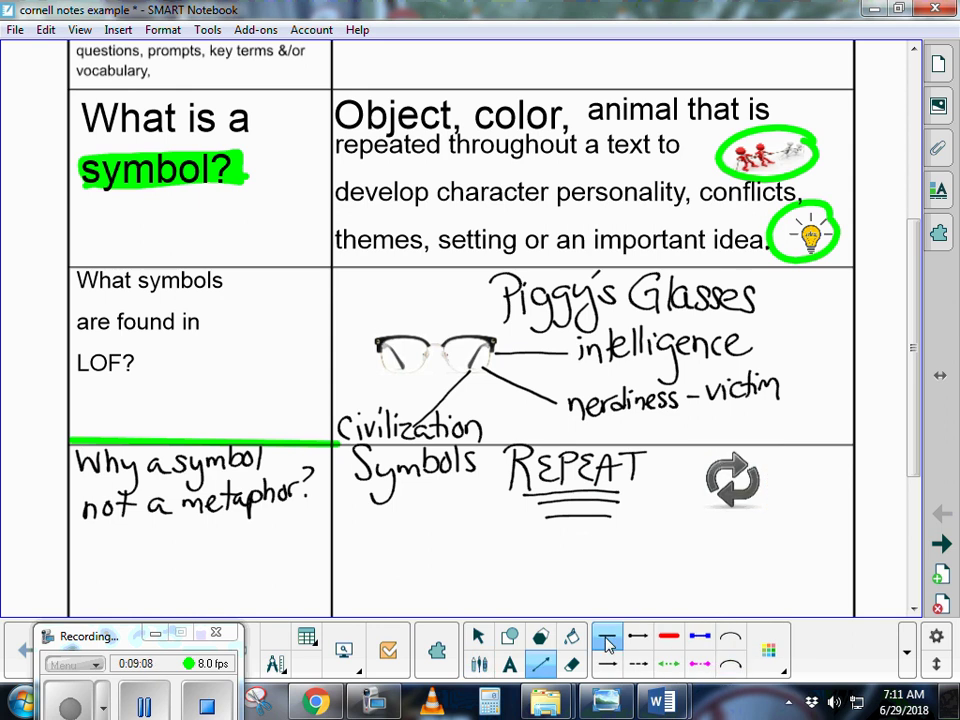
drag(69, 526, 855, 527)
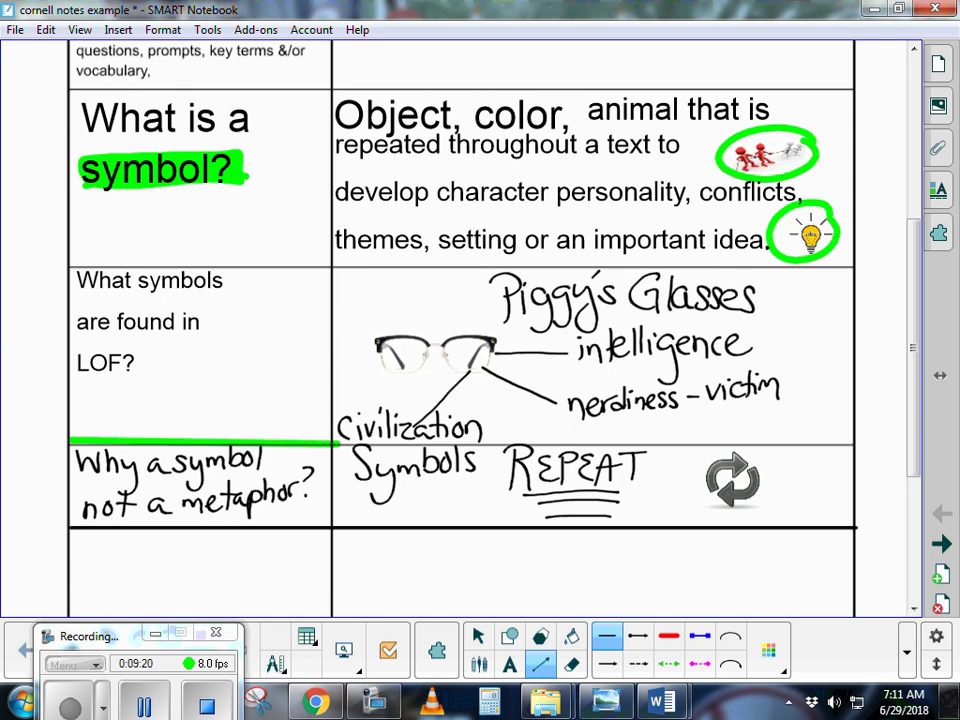
click(477, 636)
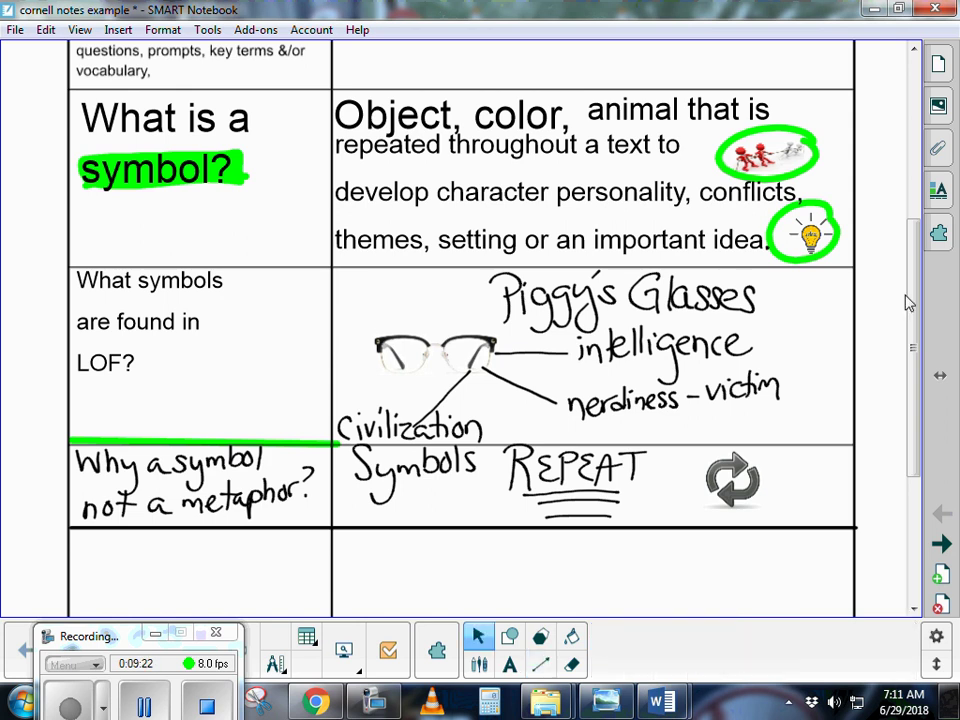
drag(916, 338, 912, 485)
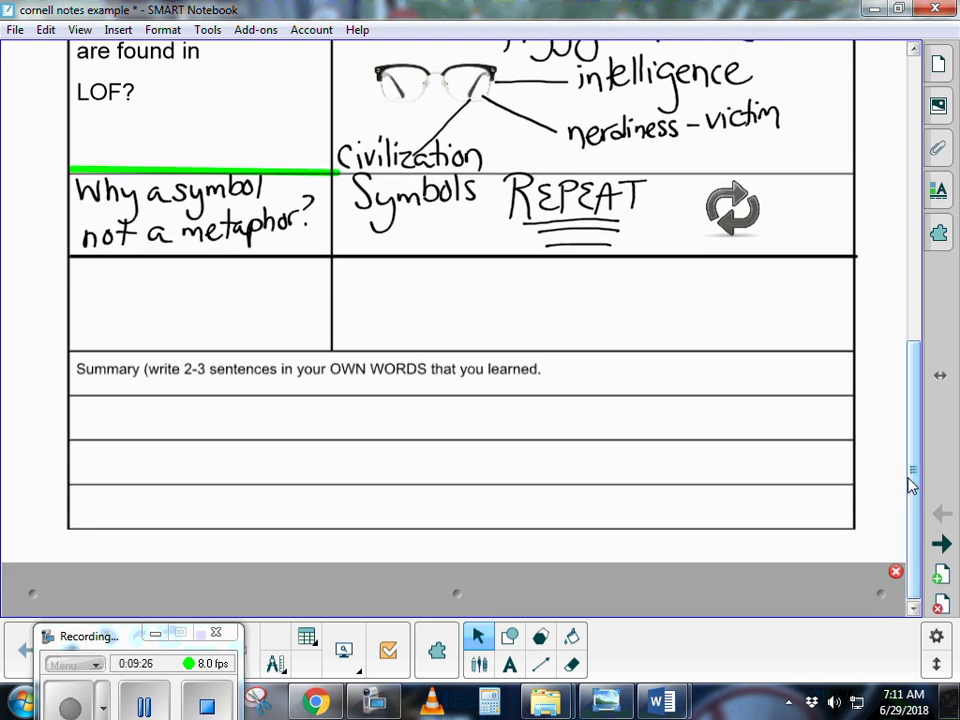